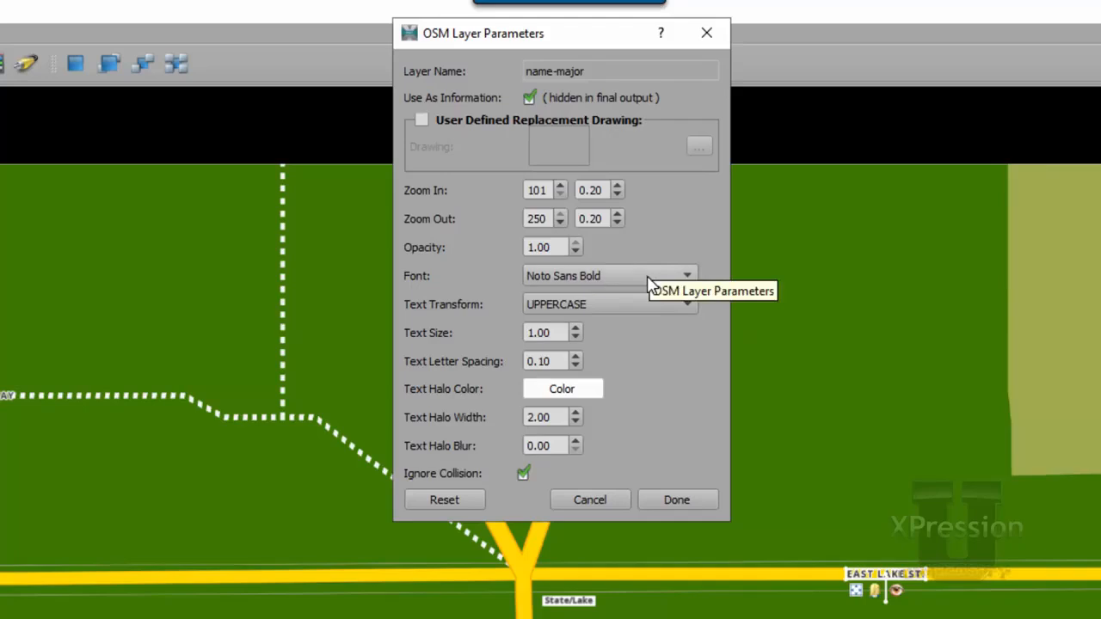
Check the fonts offered for the name-major road layer and close its parameters without choosing another one.
click(650, 283)
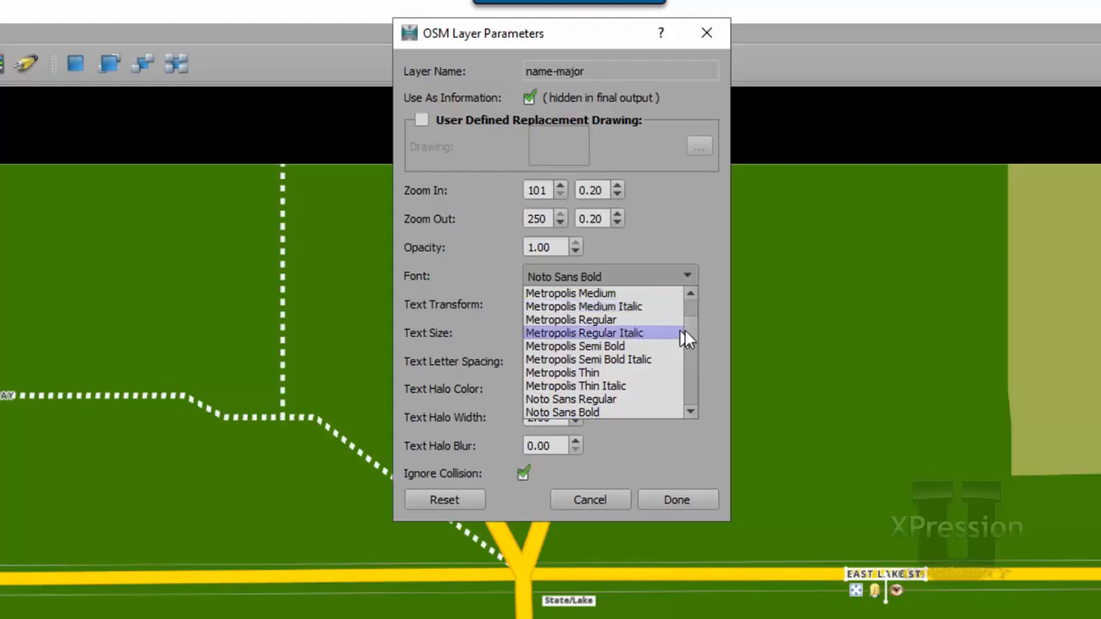
drag(686, 352, 695, 311)
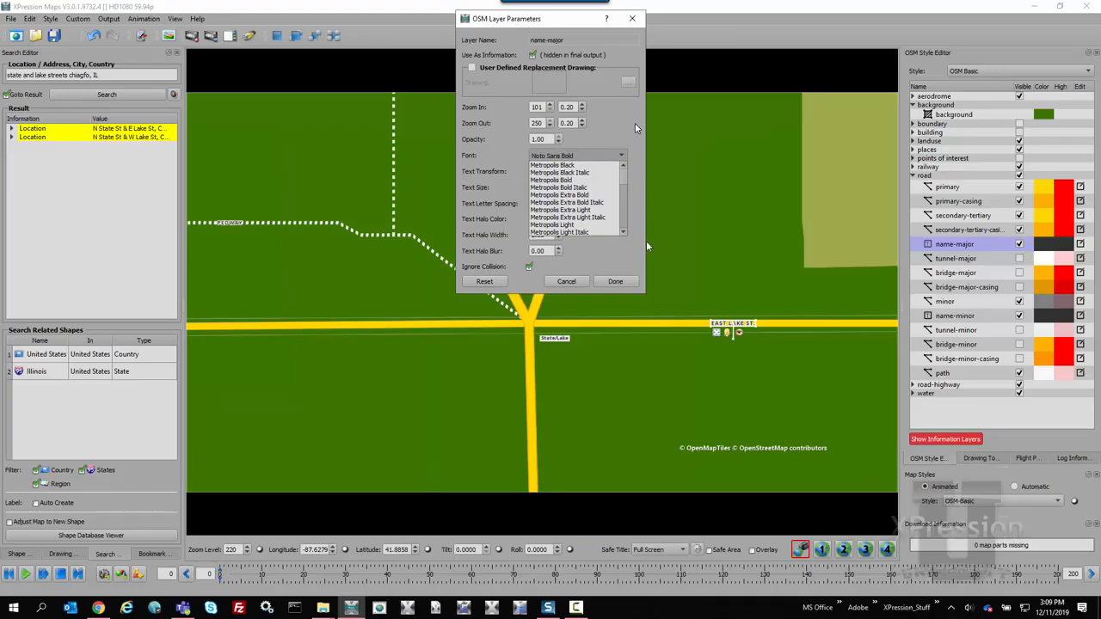
click(644, 176)
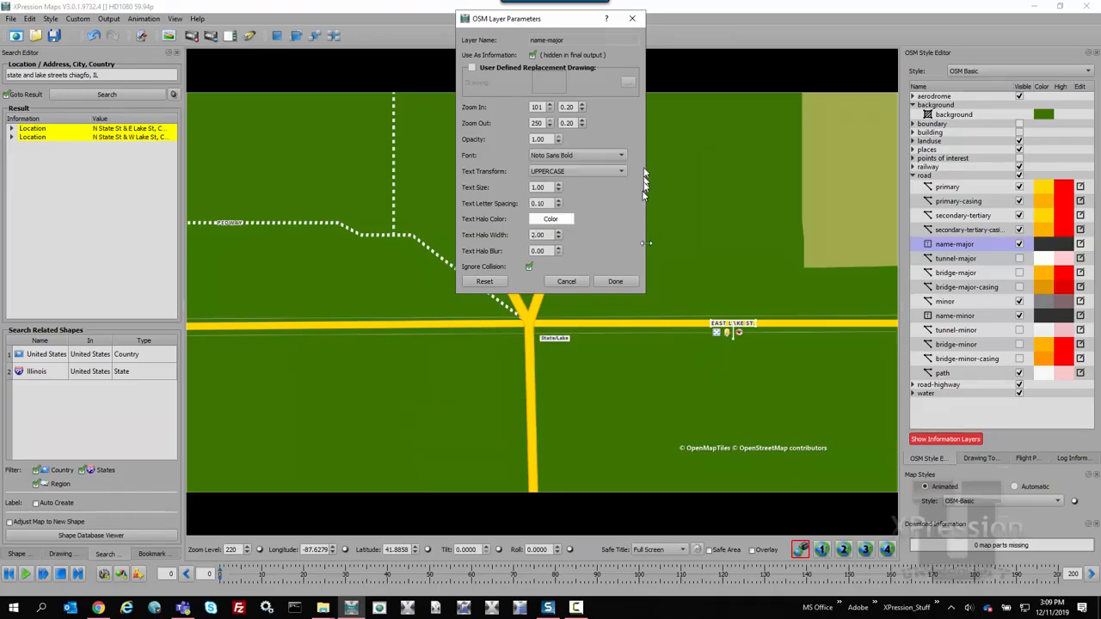
click(615, 282)
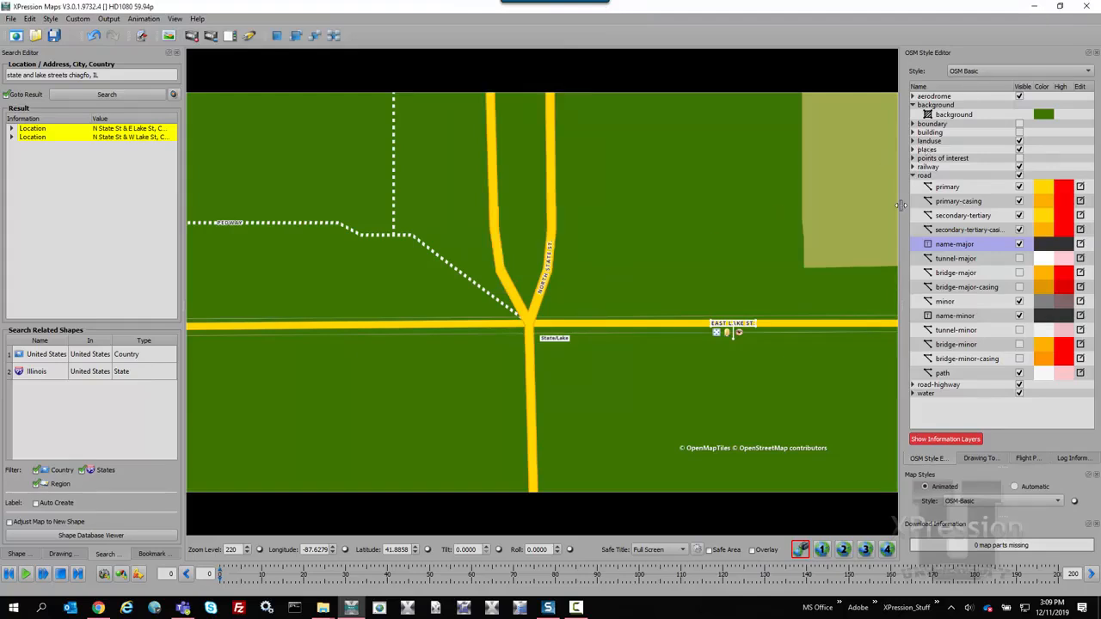
Exit XPression Maps without saving the scene and open the GOTHAM FONT folder inside Gotham Free in File Explorer.
click(1087, 7)
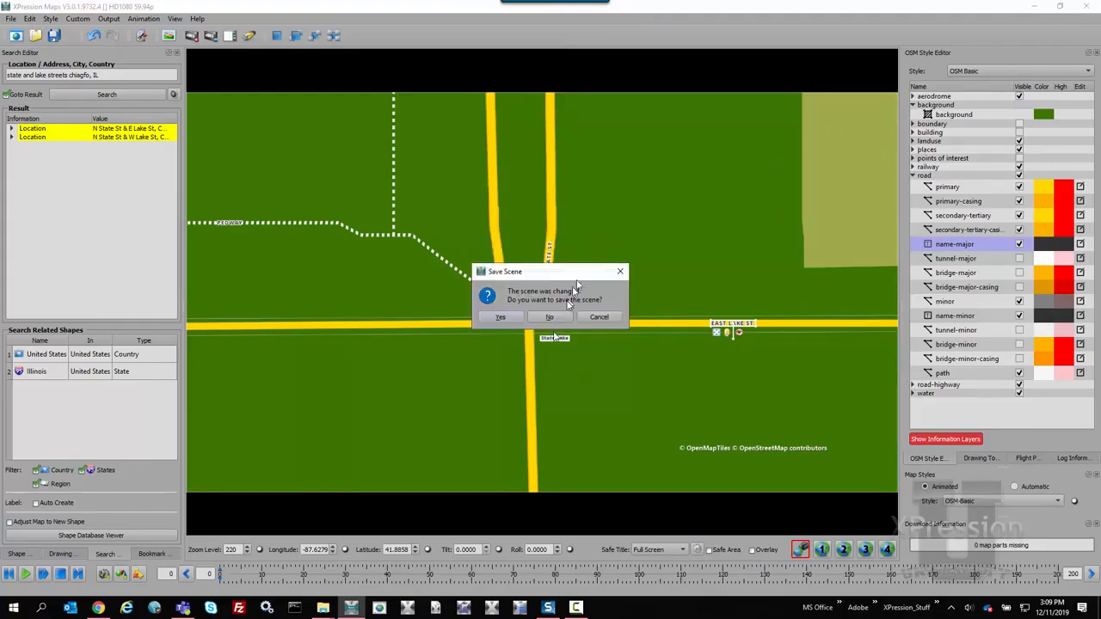
click(550, 317)
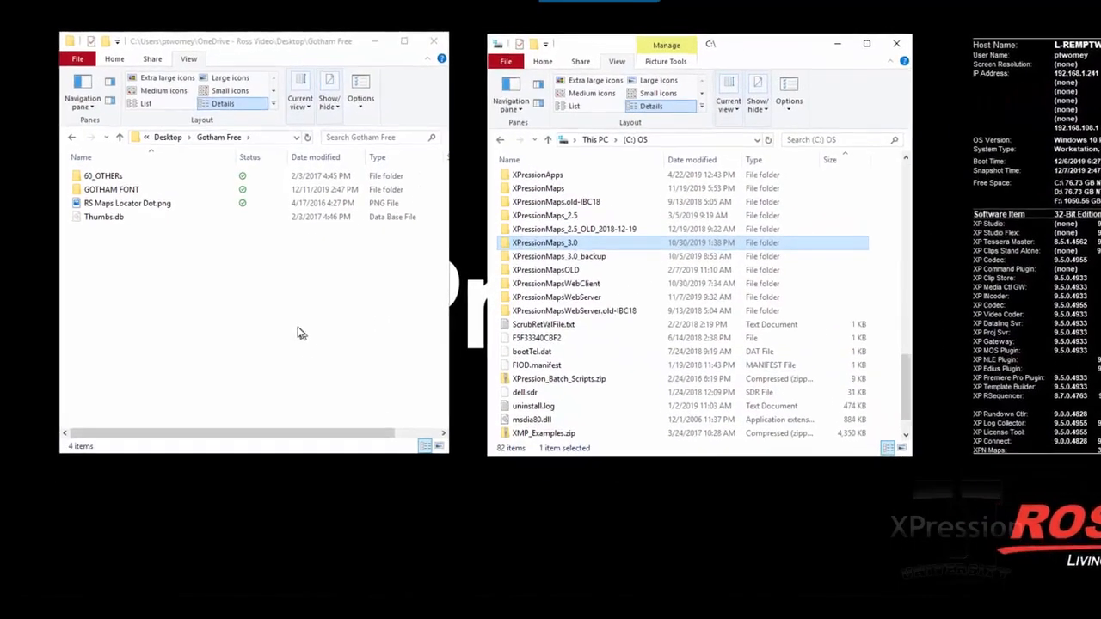
click(287, 294)
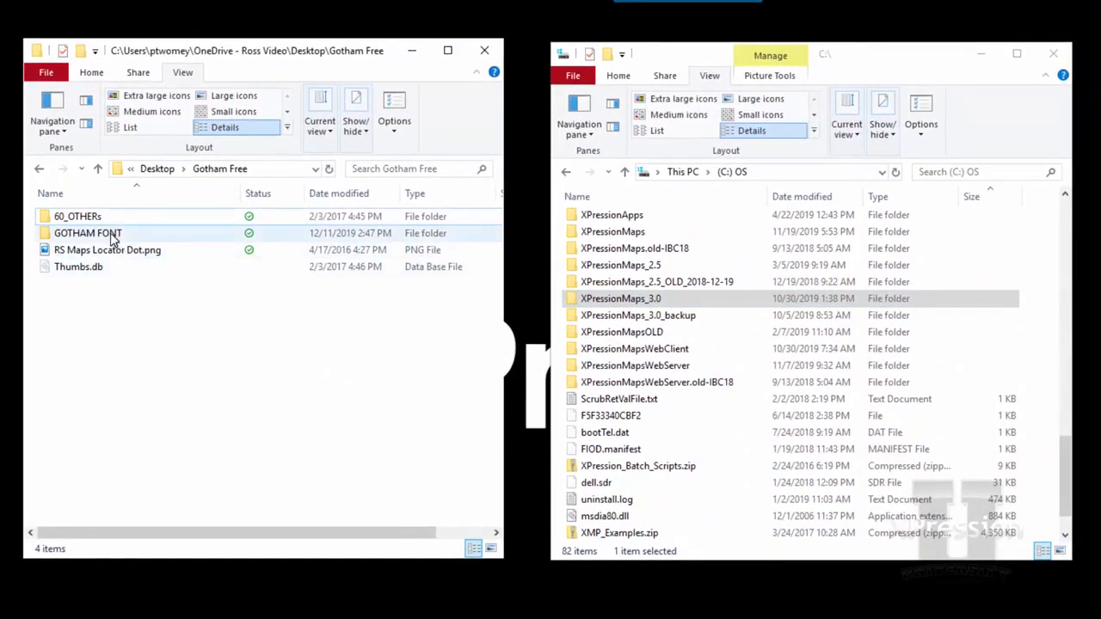
double_click(112, 236)
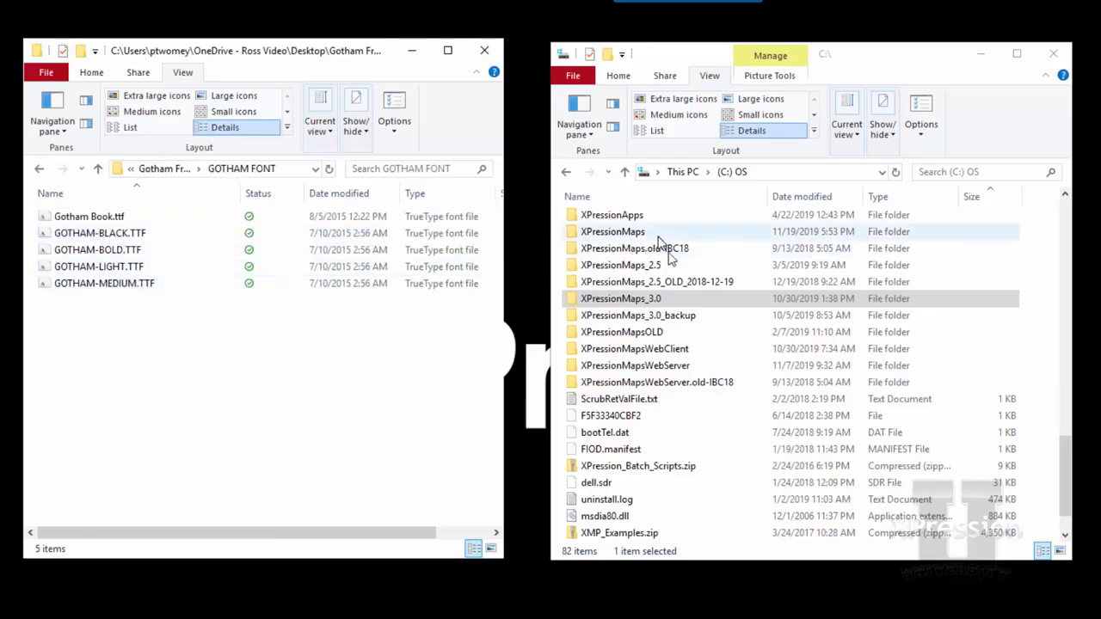
Open the folder C:\XPressionMaps_3.0\OSMStyles\fonts in the other File Explorer window.
click(668, 296)
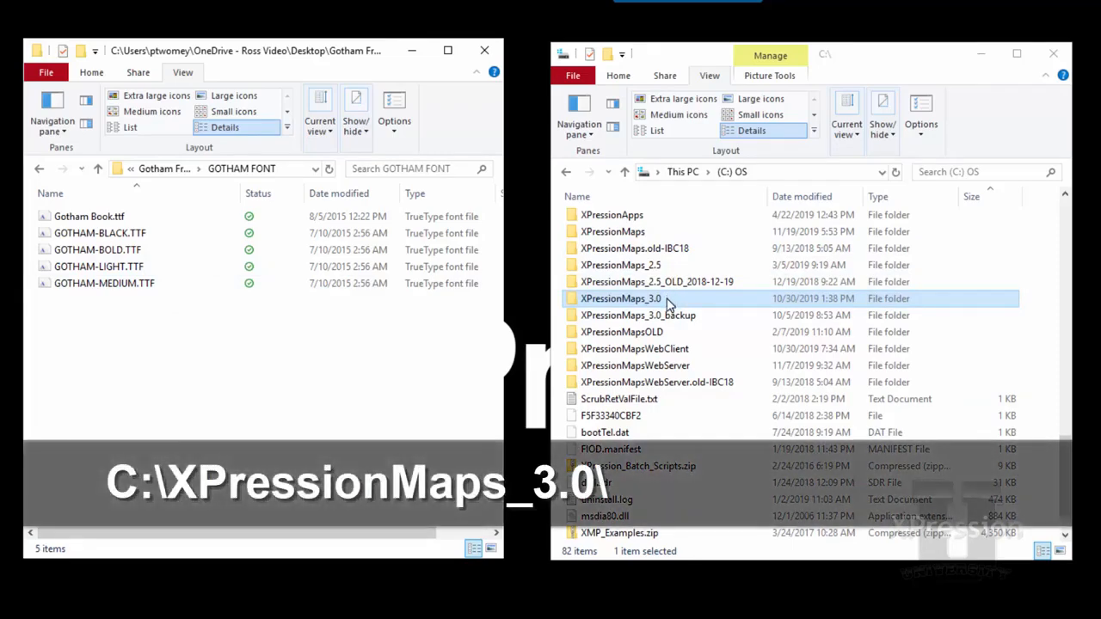
double_click(621, 298)
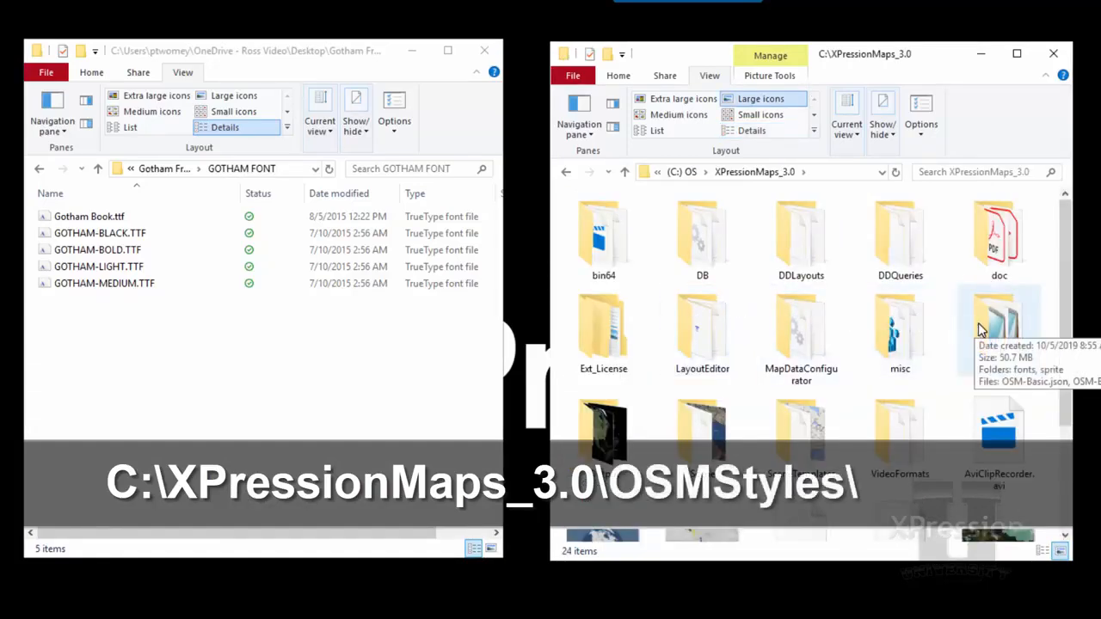
double_click(977, 323)
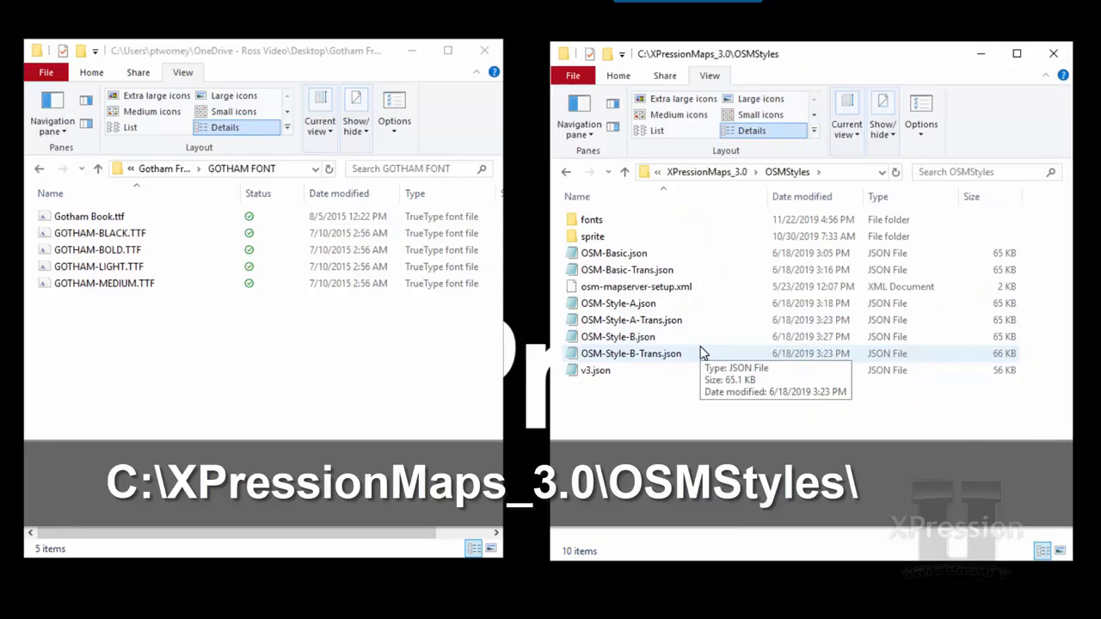
click(599, 223)
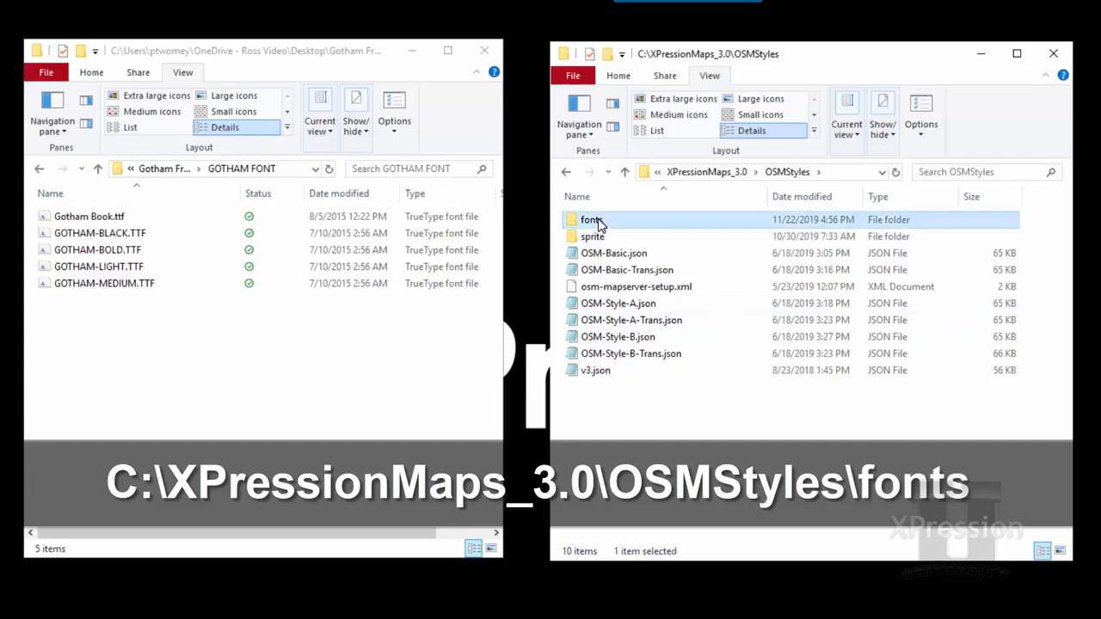
double_click(599, 223)
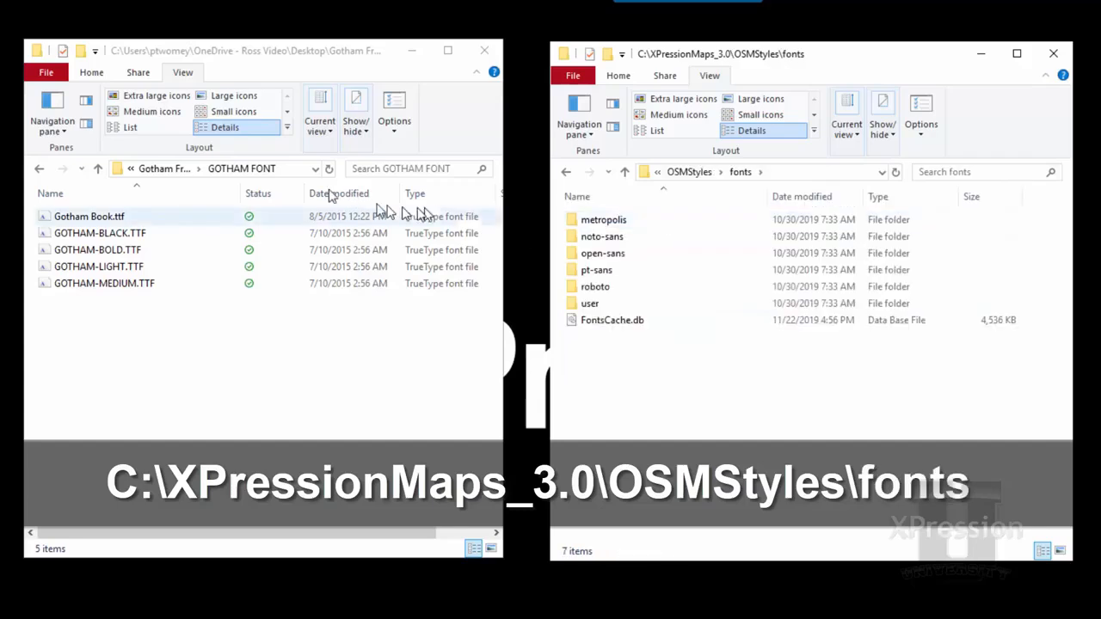
Copy the GOTHAM FONT folder from Gotham Free into the OSMStyles fonts folder.
click(177, 168)
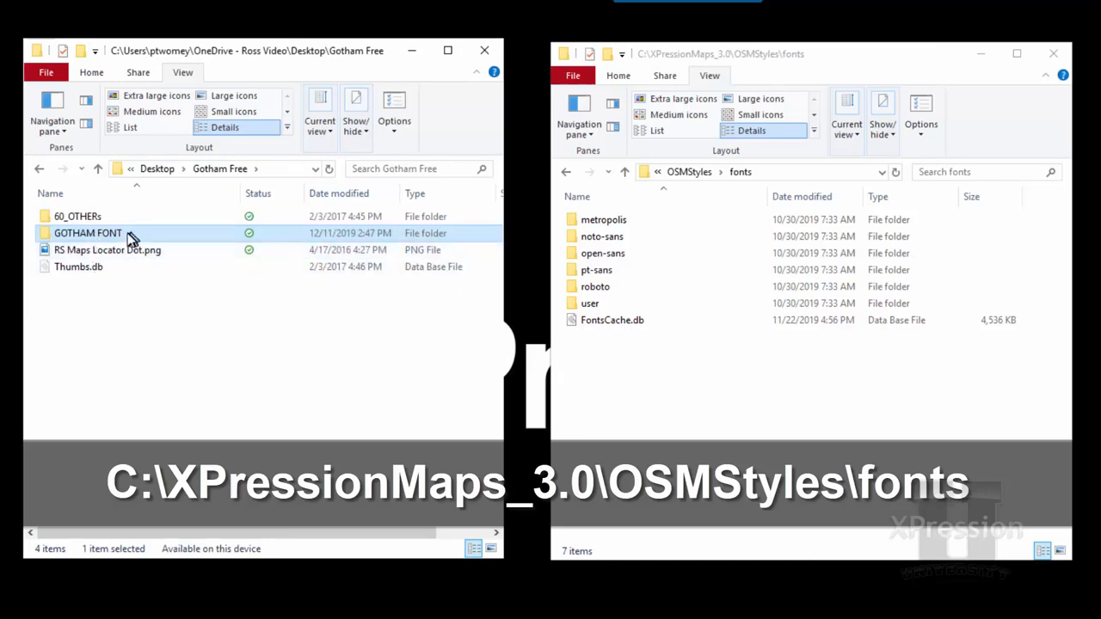
drag(121, 237, 662, 393)
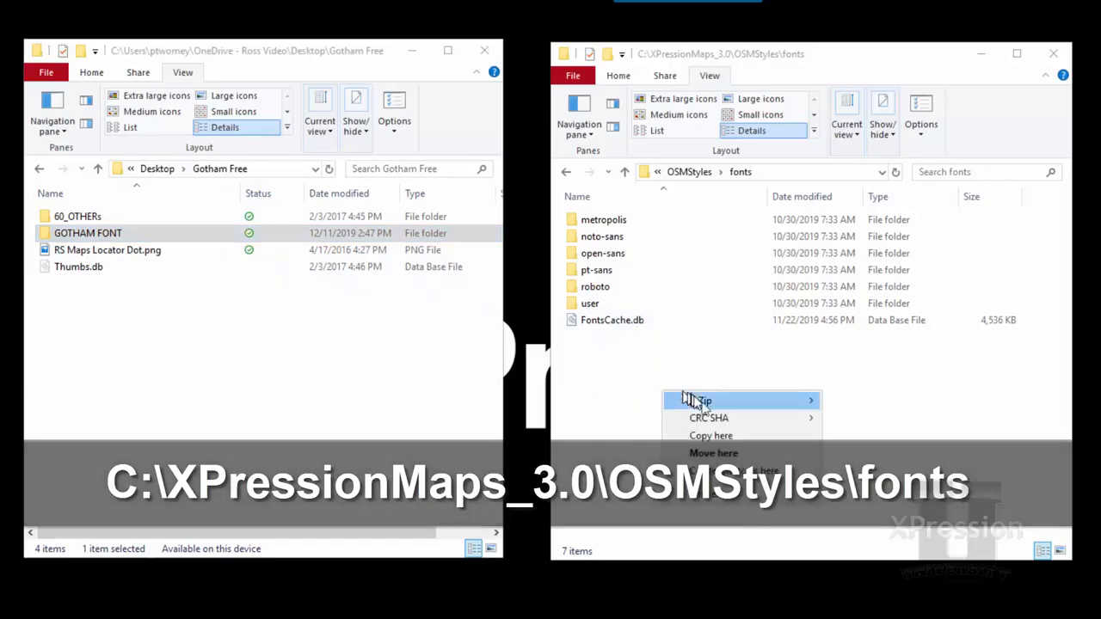
click(719, 436)
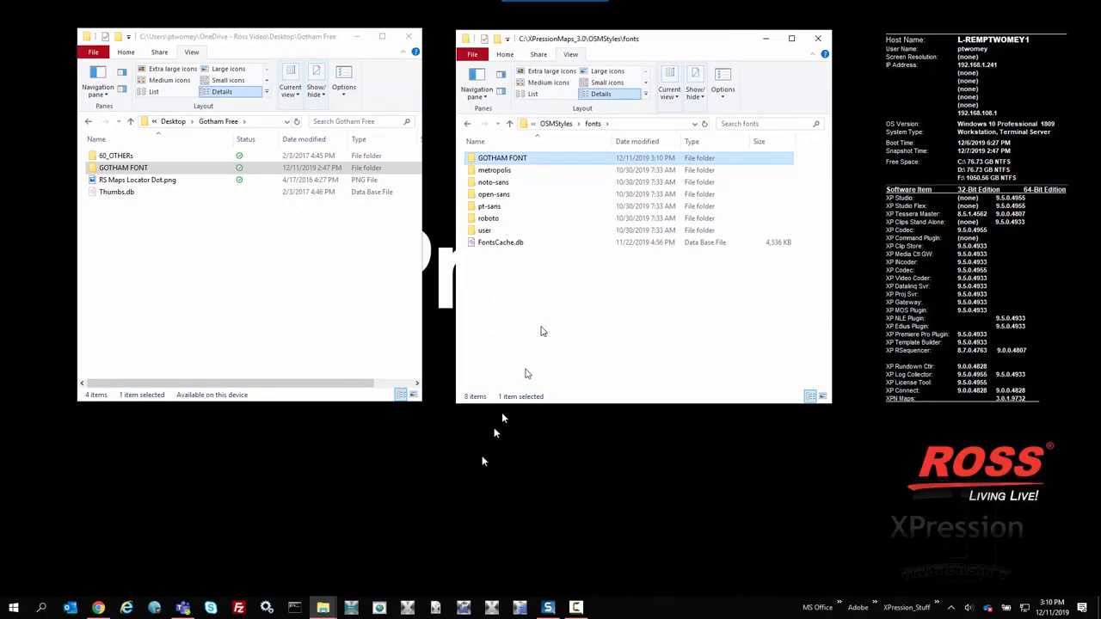
Start XPression Maps again and open the parameters of the name-major road layer.
click(356, 608)
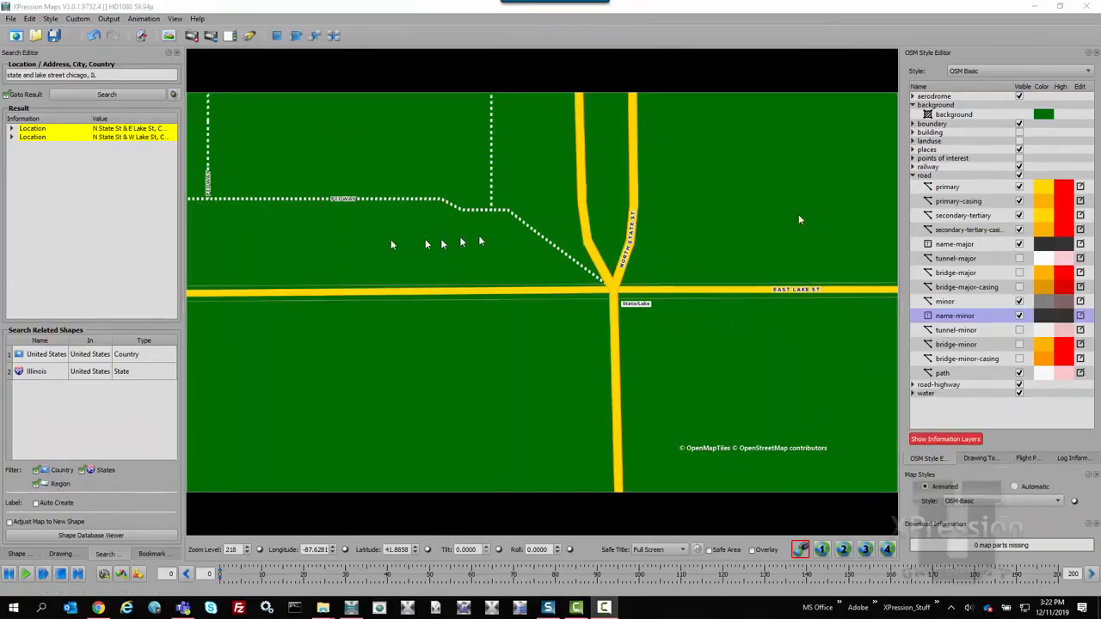
click(952, 244)
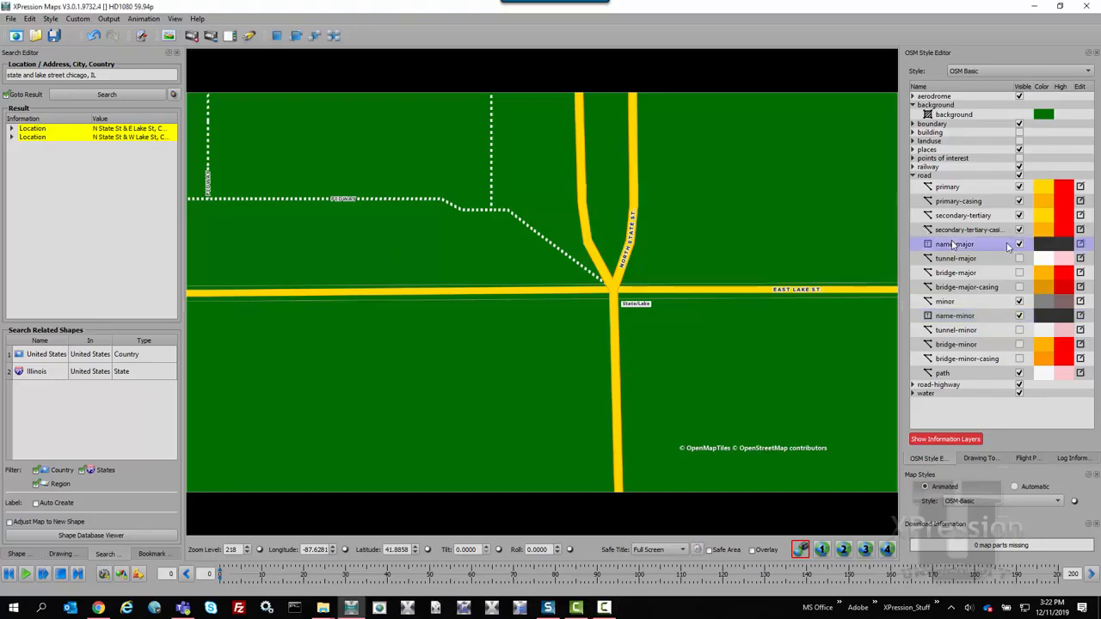
click(1080, 245)
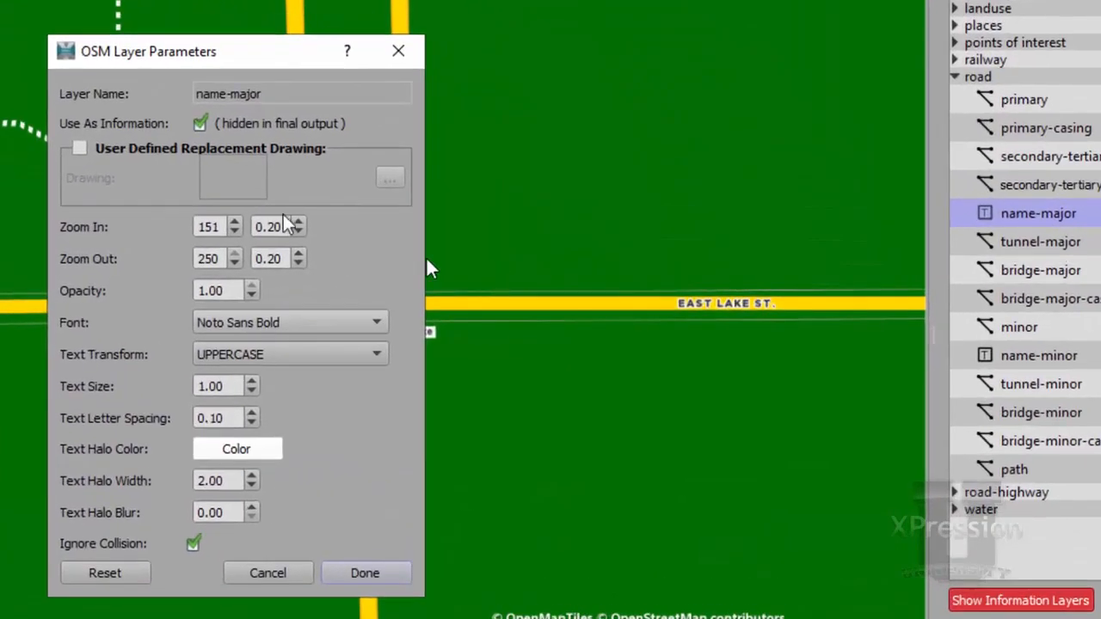
Try Gotham Black Regular and Gotham Light Regular as the font of the name-major layer.
click(311, 322)
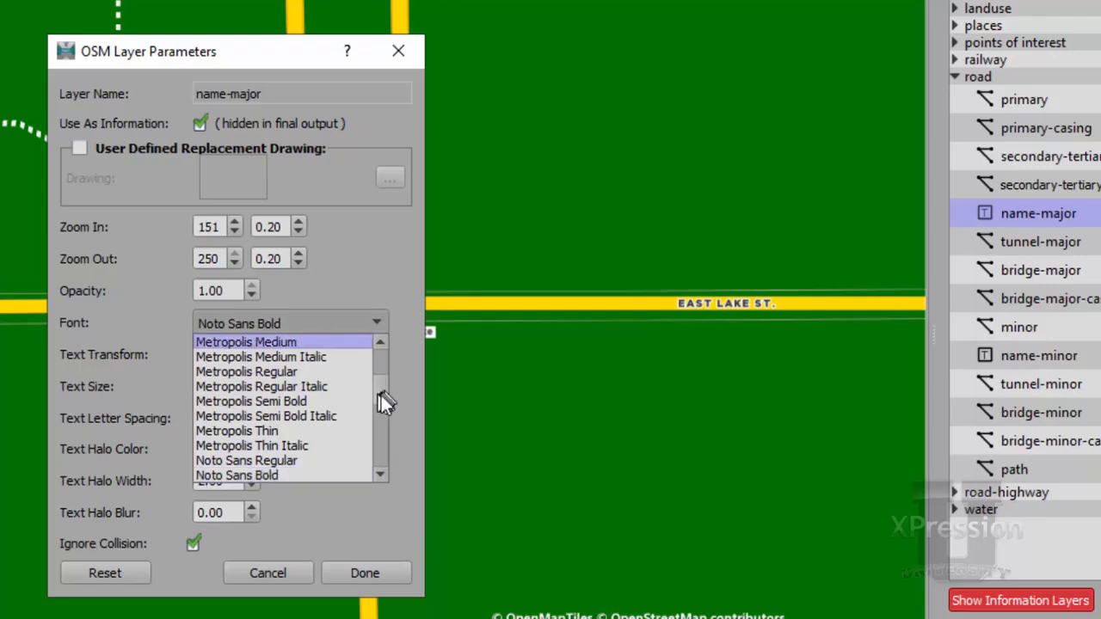
drag(382, 393, 378, 351)
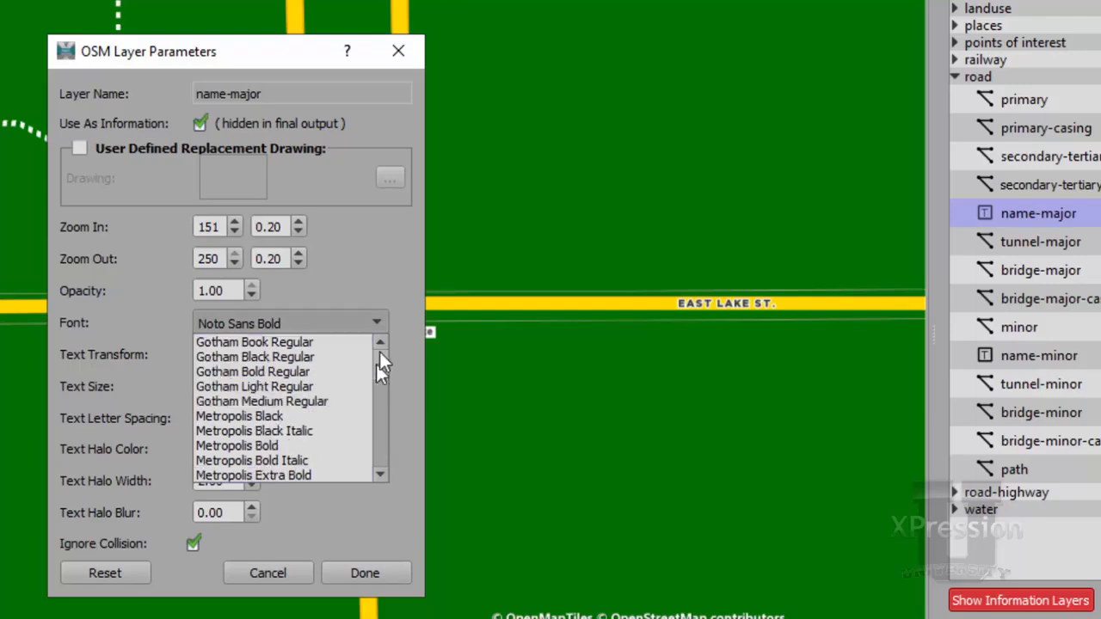
click(327, 356)
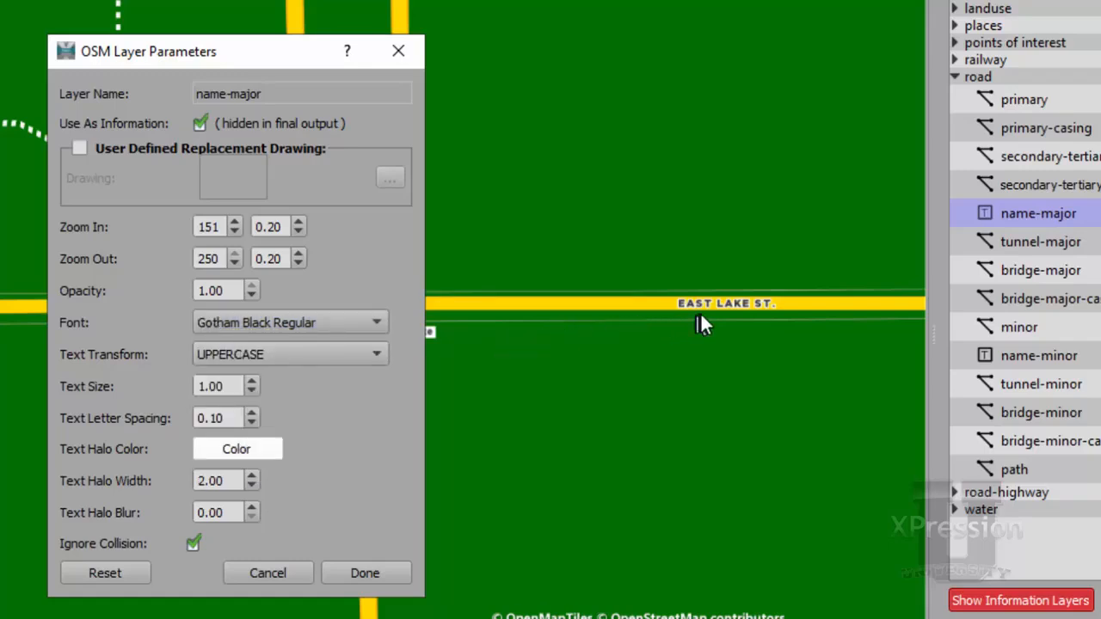
click(357, 322)
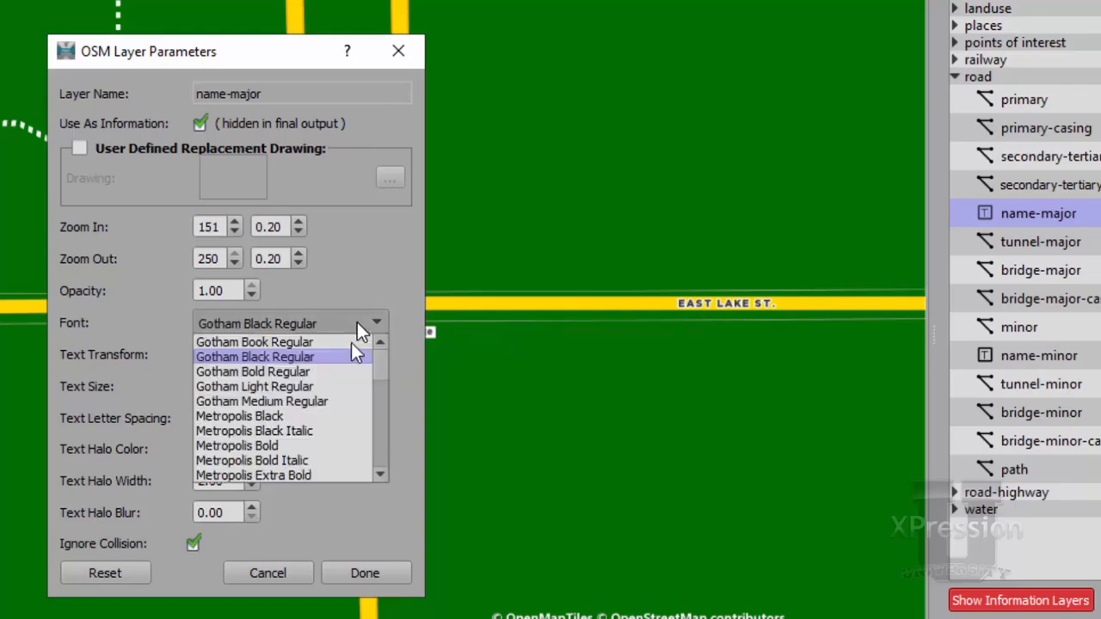
click(307, 386)
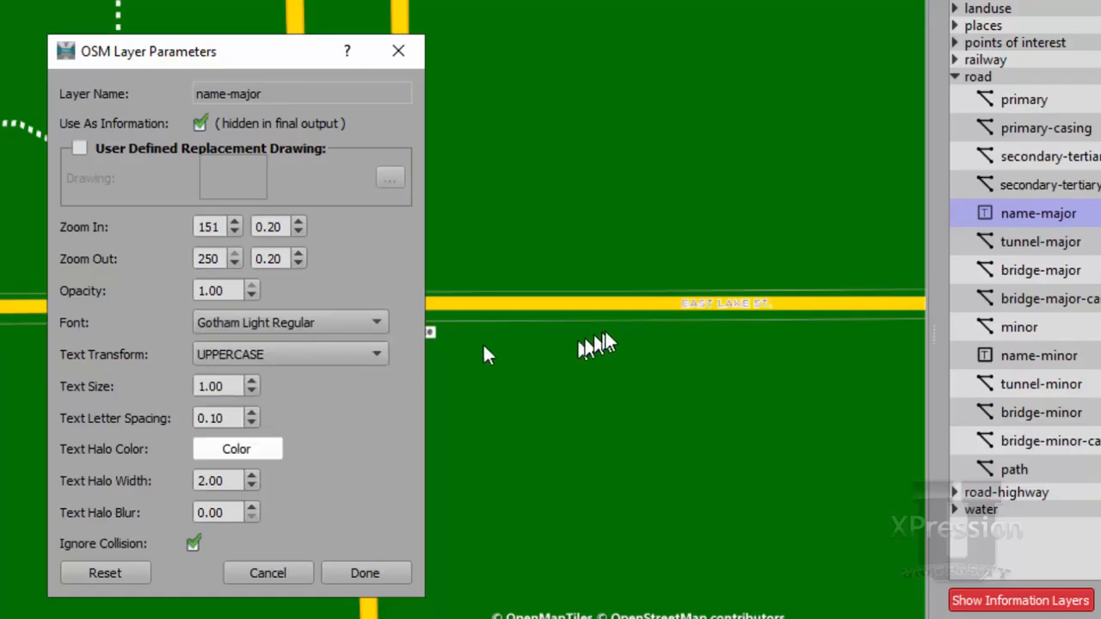
Set the font of the name-major layer to Gotham Bold Regular.
click(362, 319)
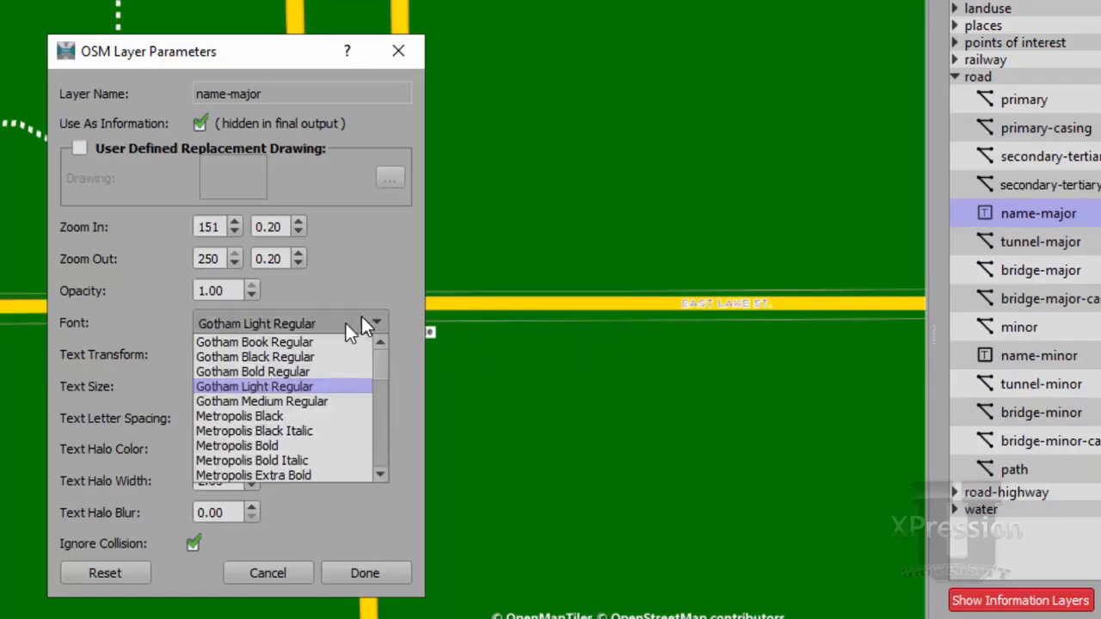
click(312, 375)
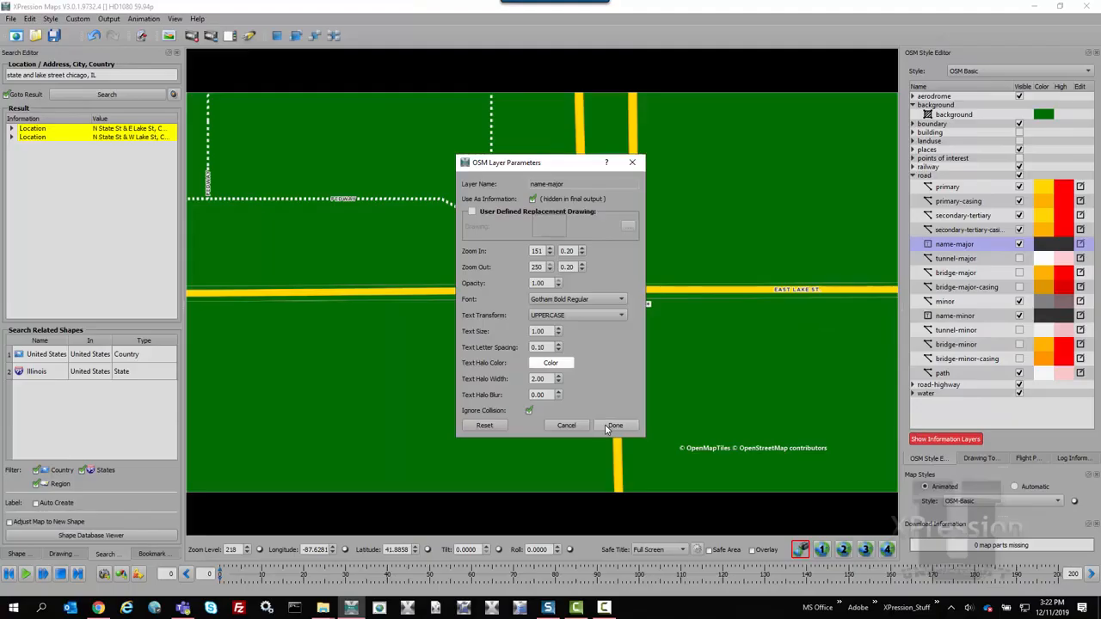
click(612, 426)
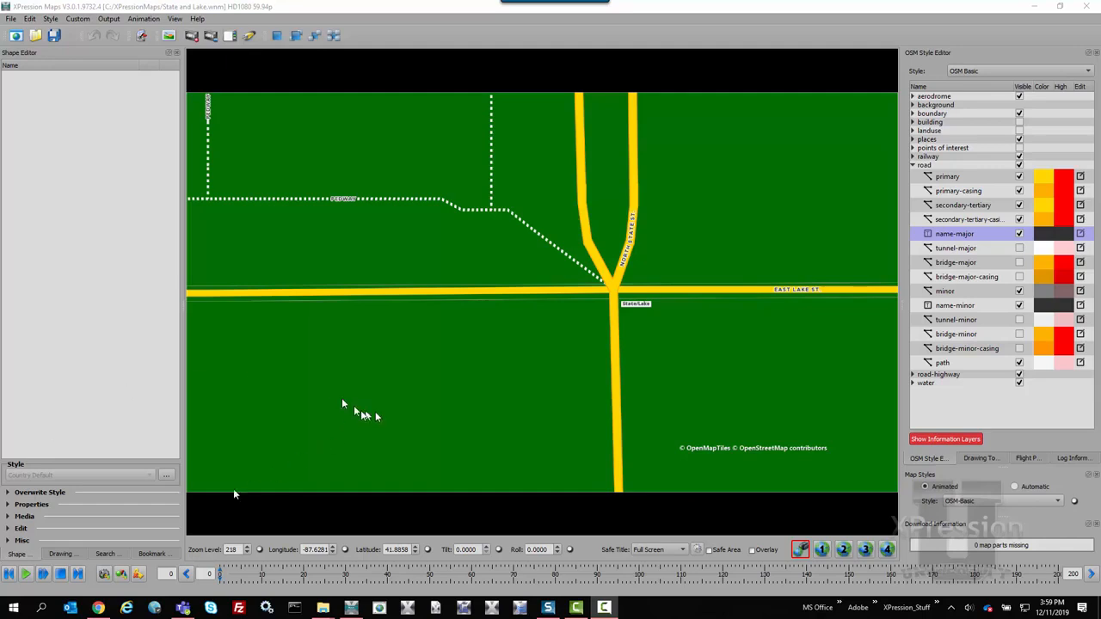
Search the map locations for USA and go to the result.
click(103, 553)
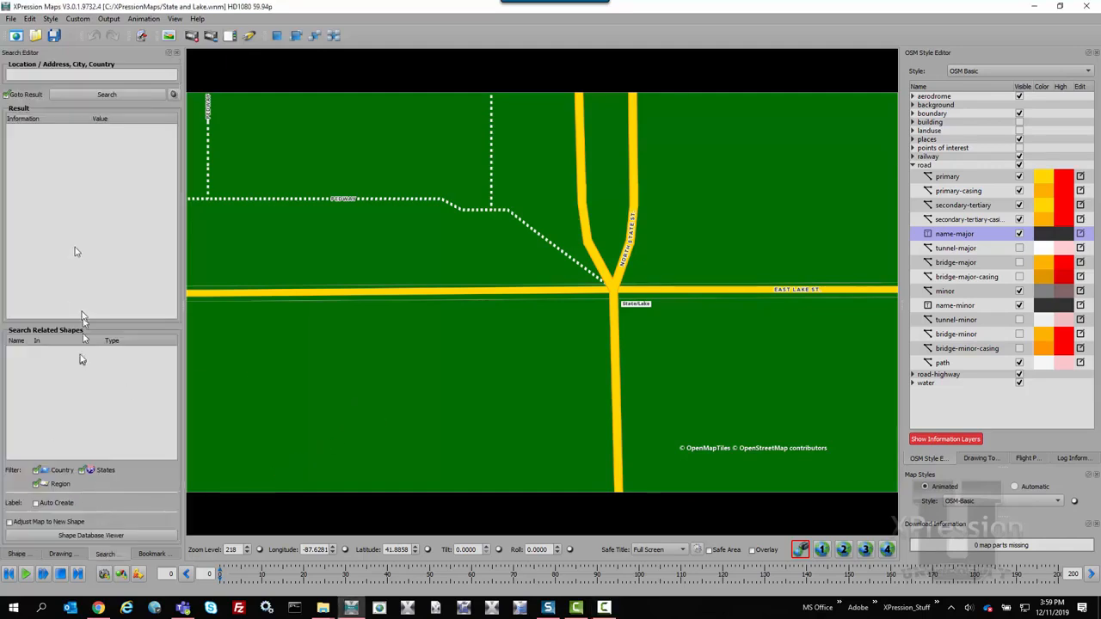
click(68, 73)
text(USA)
key(Return)
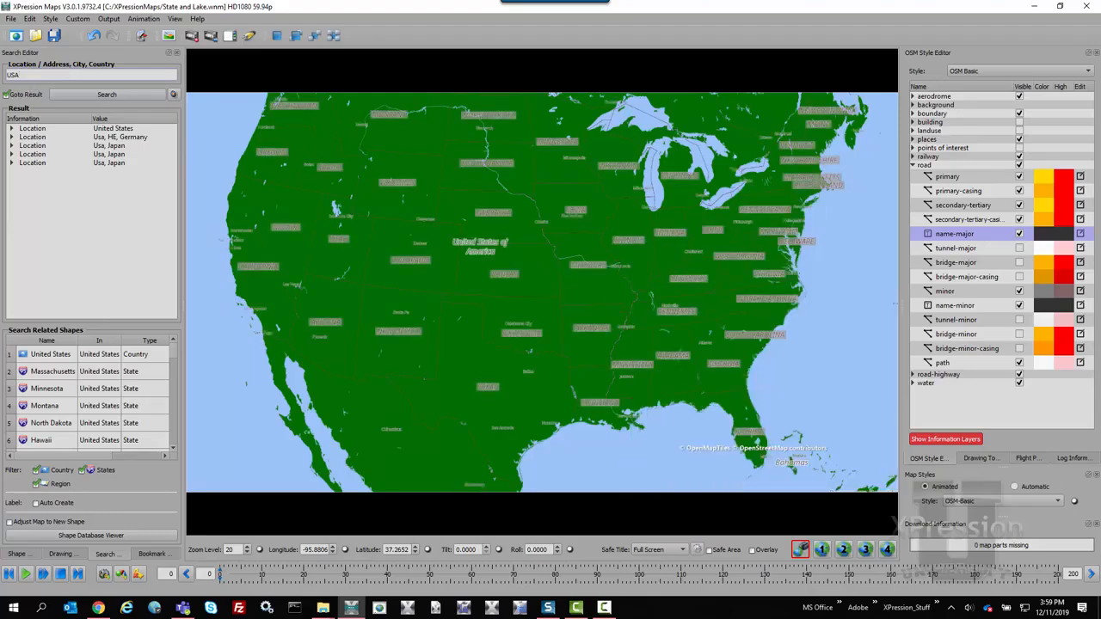
Change the map style to Bing Aerial.
click(1054, 505)
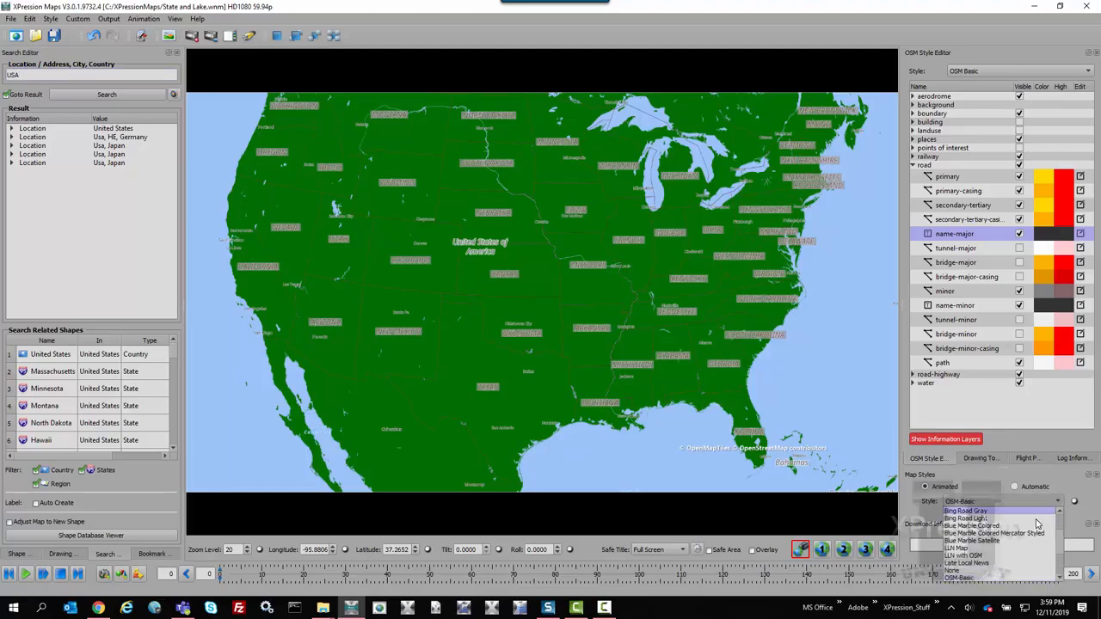
scroll(1032, 525, up, 2)
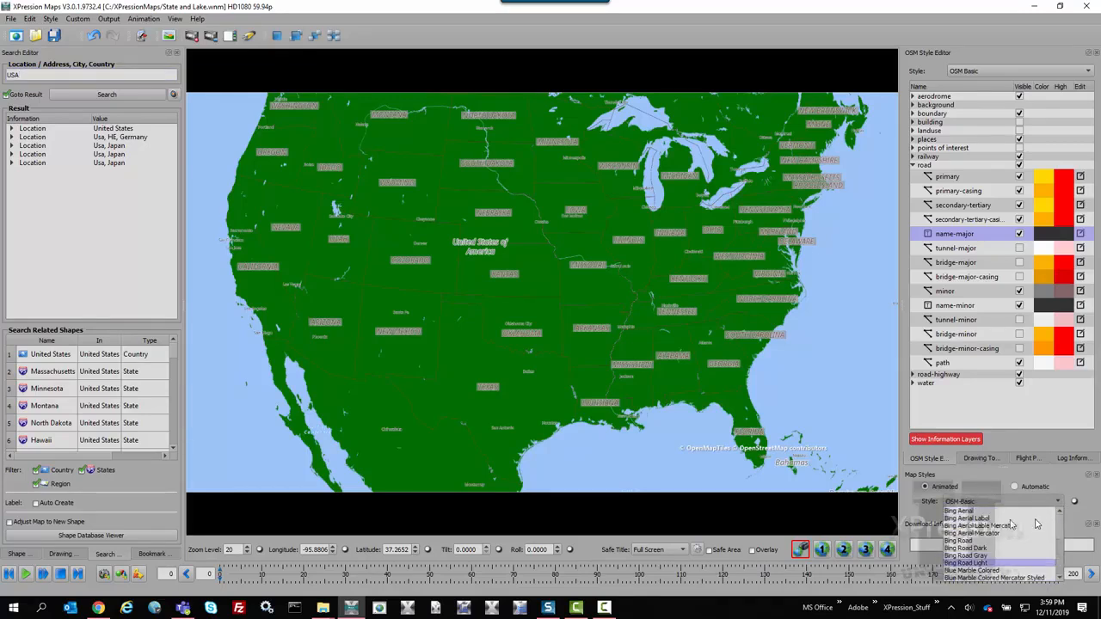
click(992, 513)
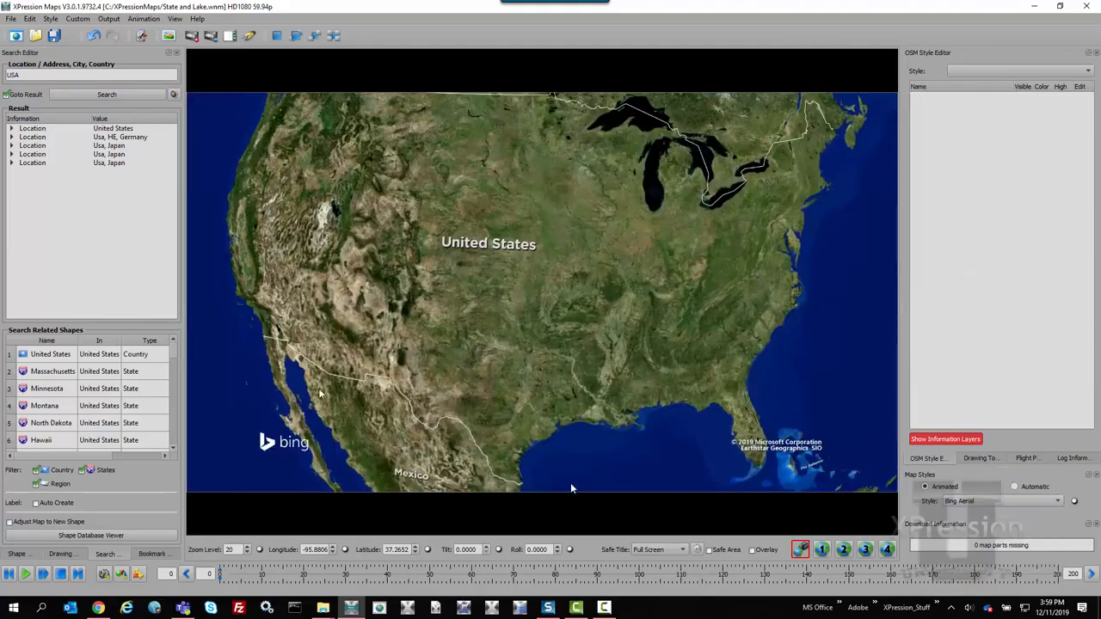
Add the United States country shape from the search-related shapes to the map and display the scene's shape list.
click(73, 131)
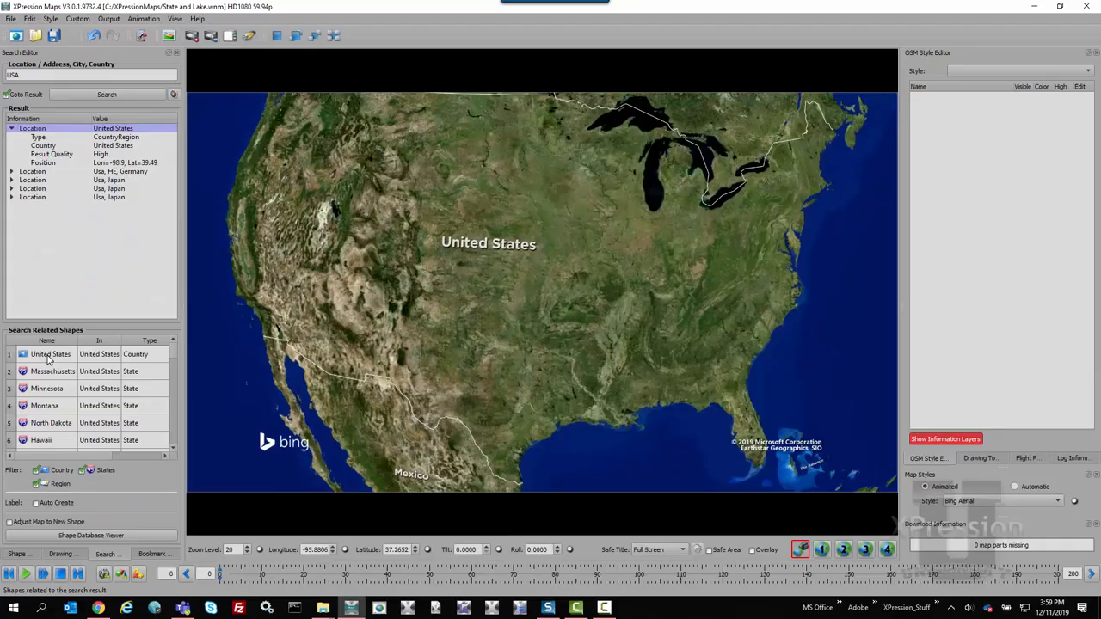
click(129, 178)
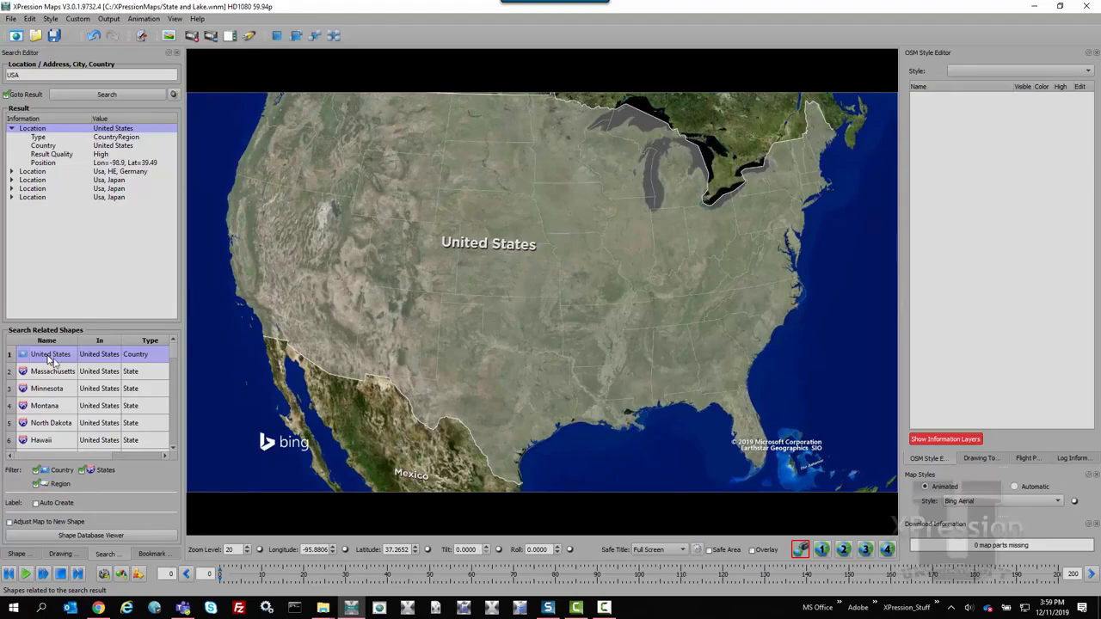
click(17, 554)
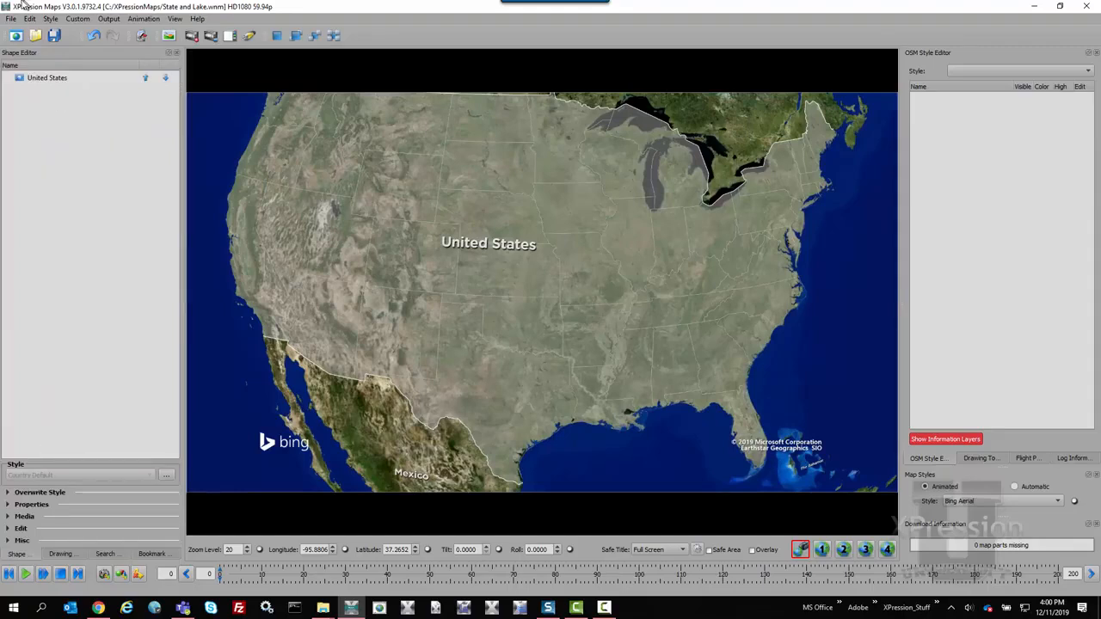
Enable child shape names in the Country Default style used by the United States shape.
click(38, 78)
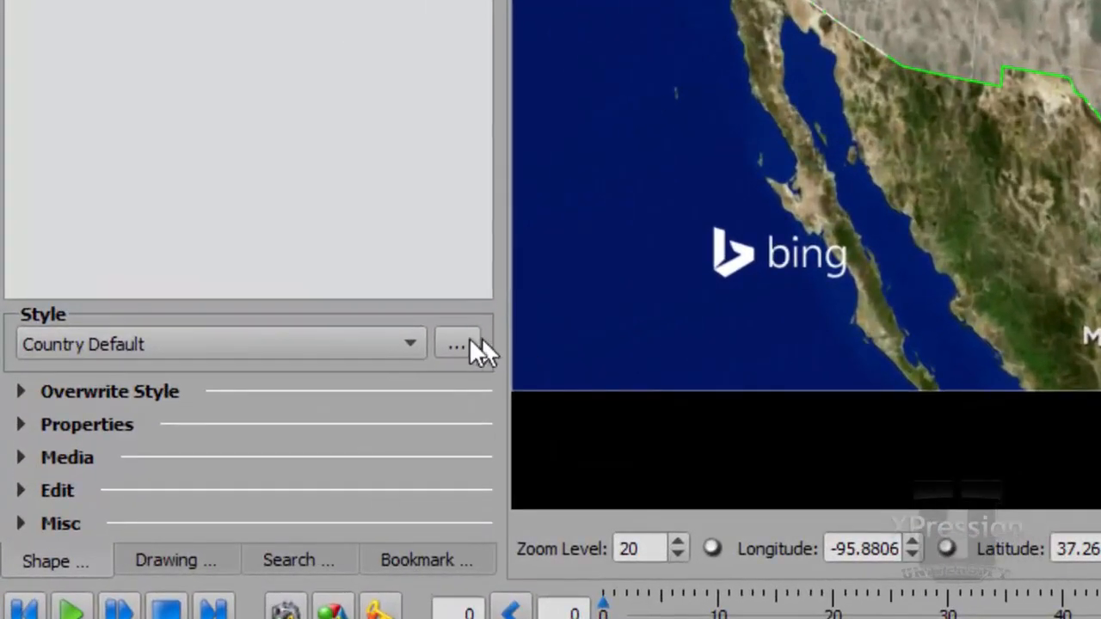
click(461, 344)
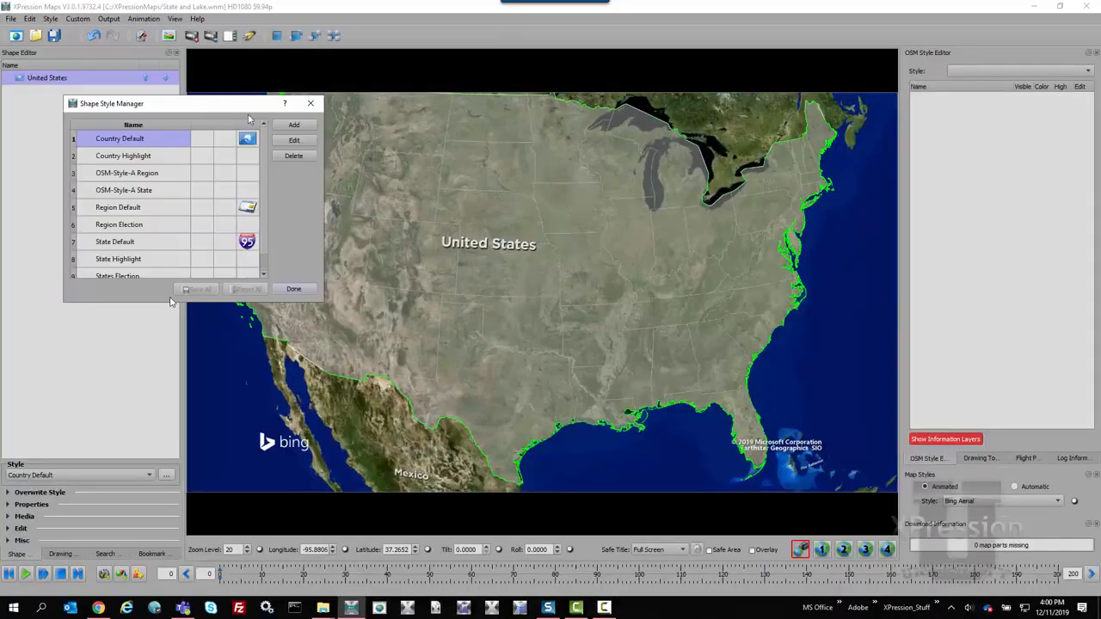
click(285, 143)
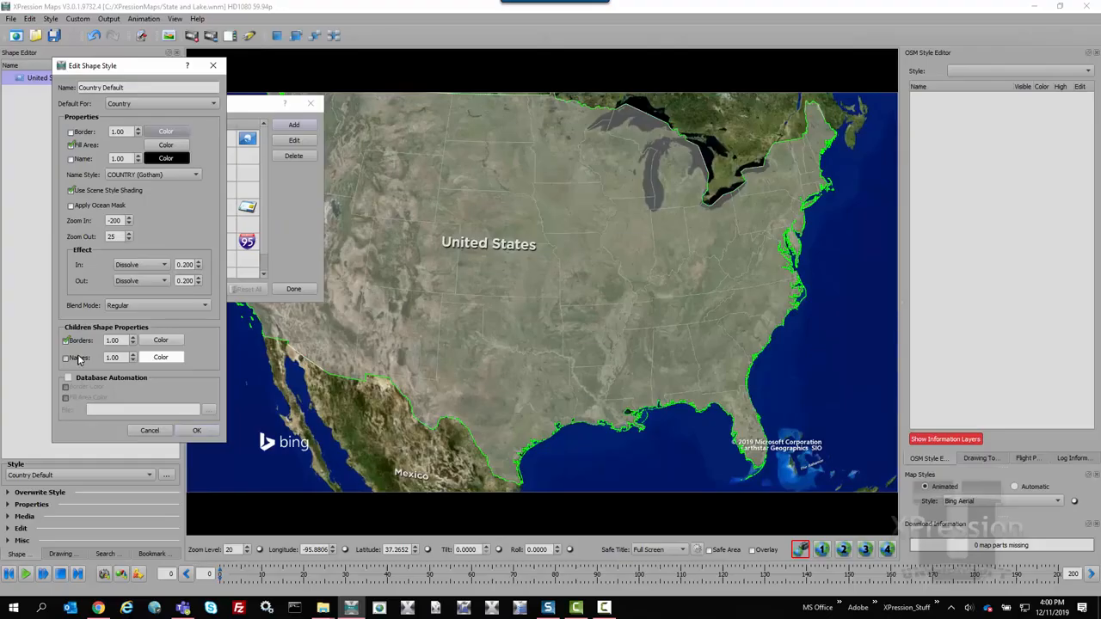
click(207, 331)
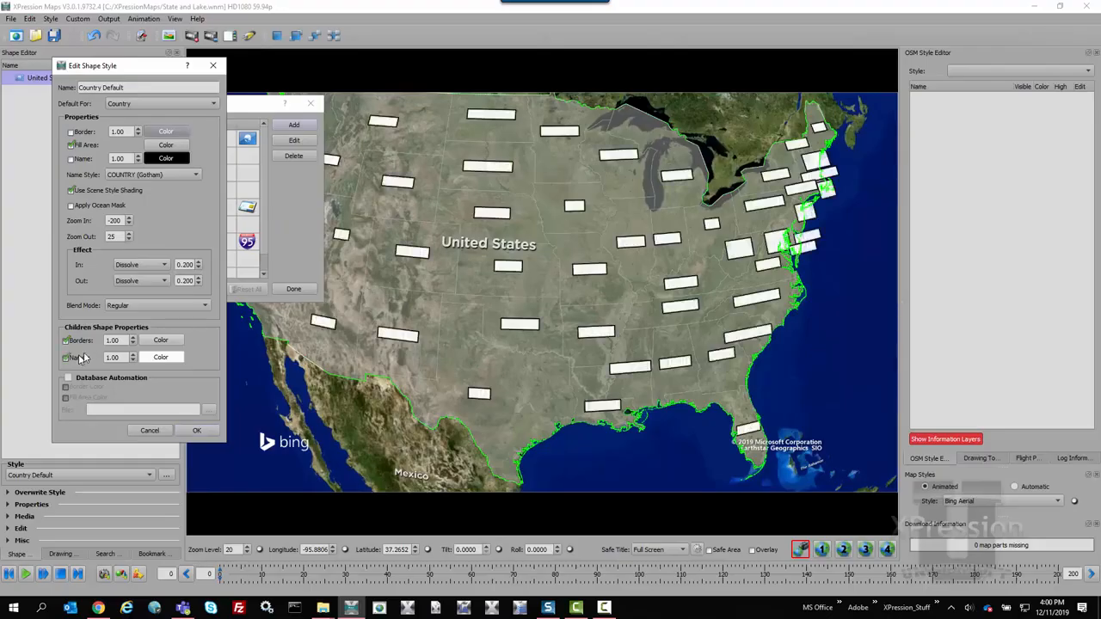
Set the child shape names' color to black (#000000) in the Country Default style and apply the style change.
click(172, 357)
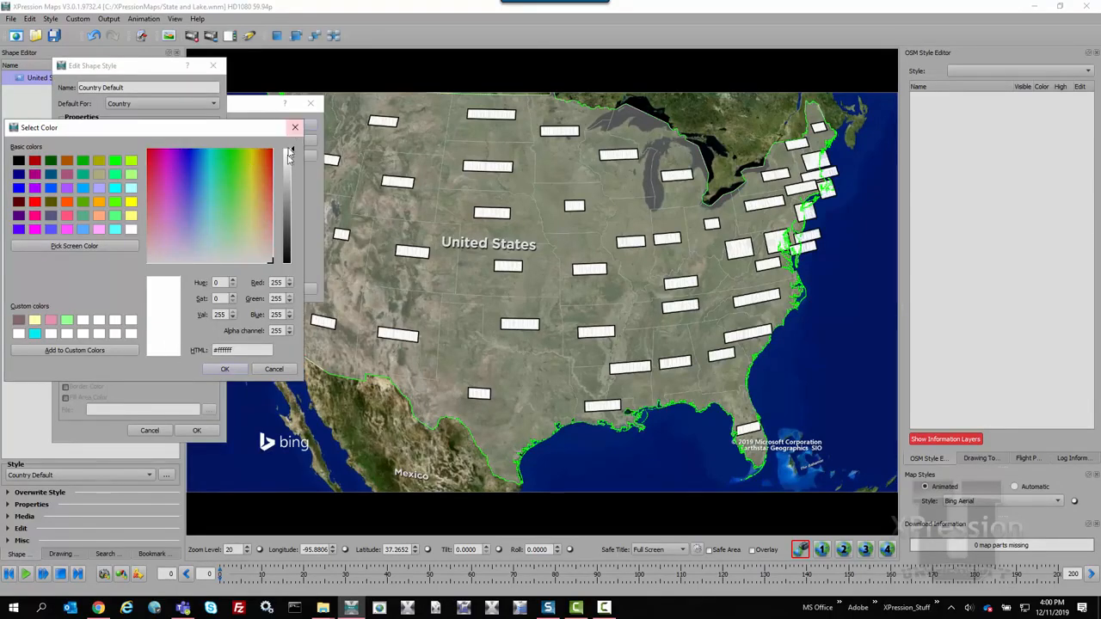
drag(289, 163, 276, 272)
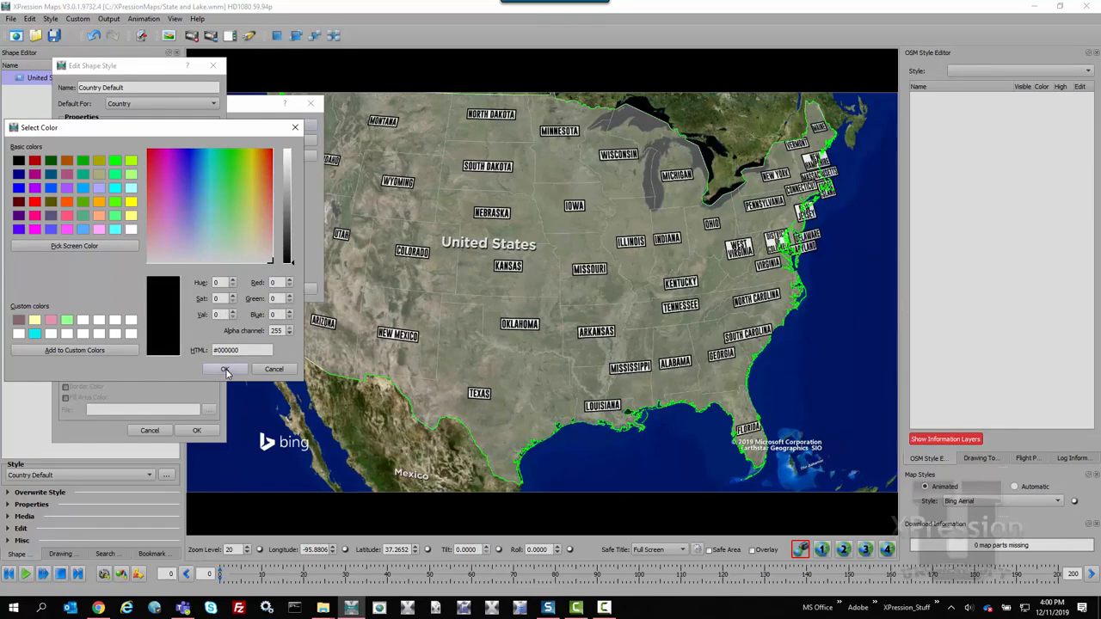
click(225, 370)
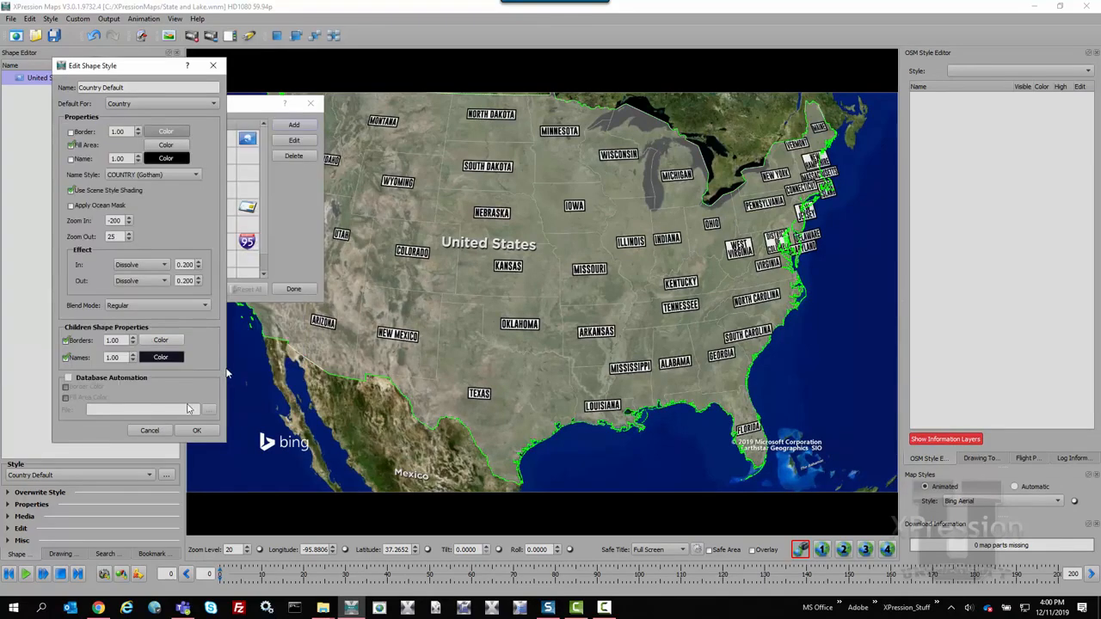
click(196, 429)
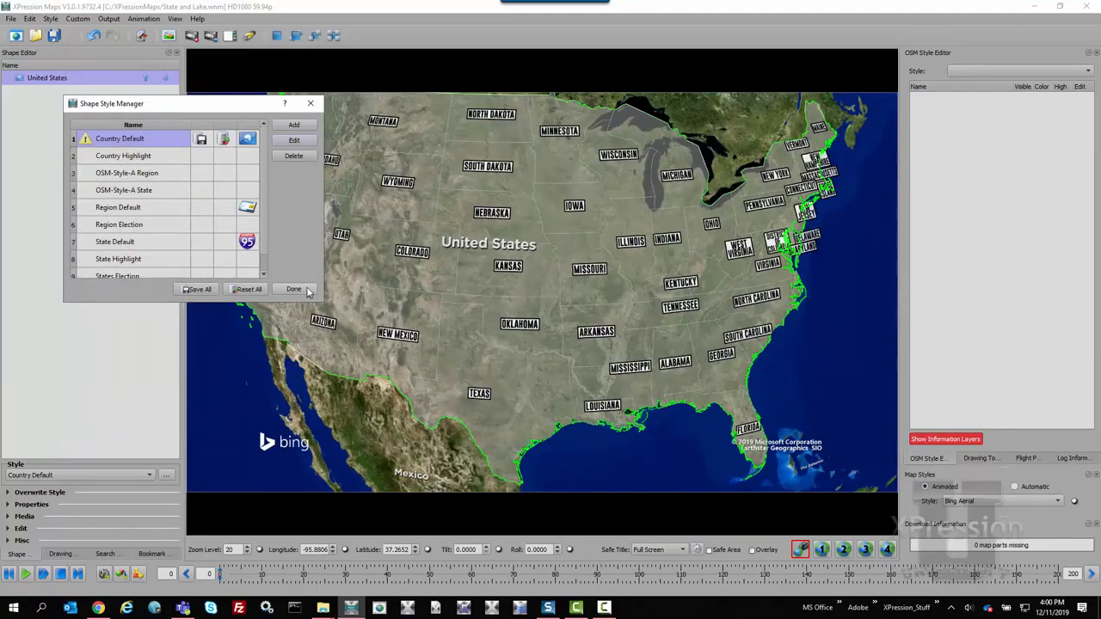
click(293, 289)
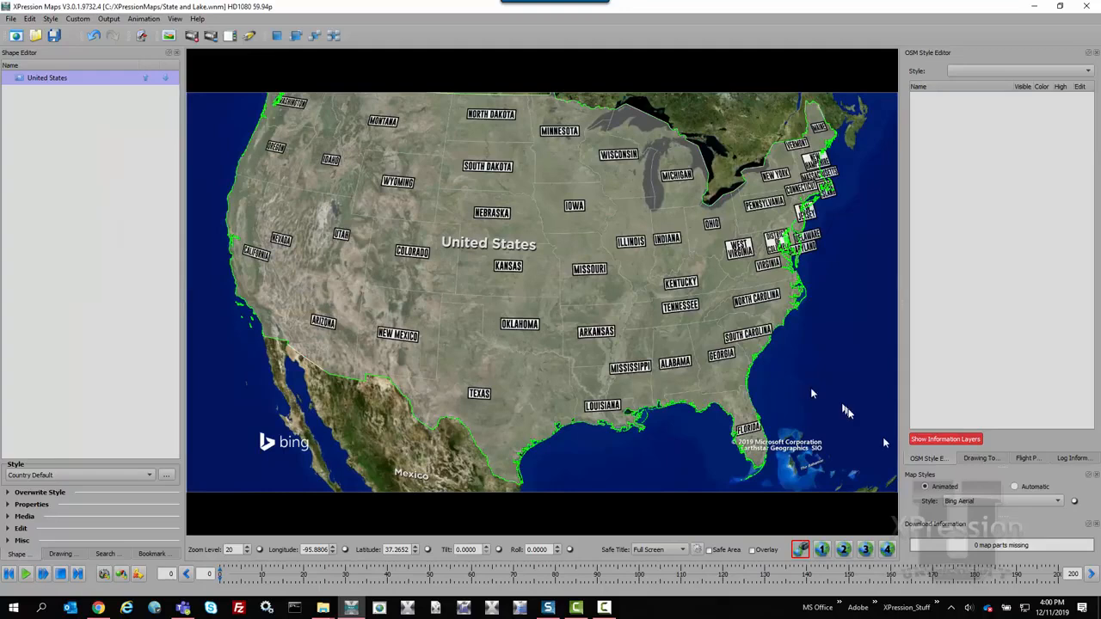
Change the label font of the COUNTRY (Gotham) text drawing to HelveticaNeue LT 53 Ex Bold.
click(994, 460)
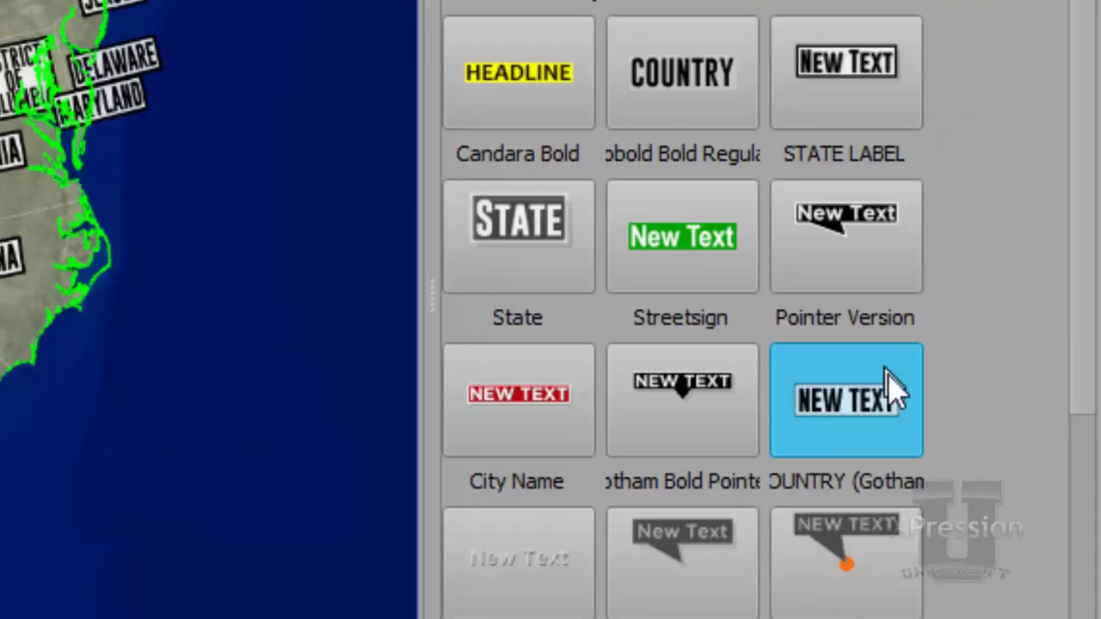
right_click(894, 391)
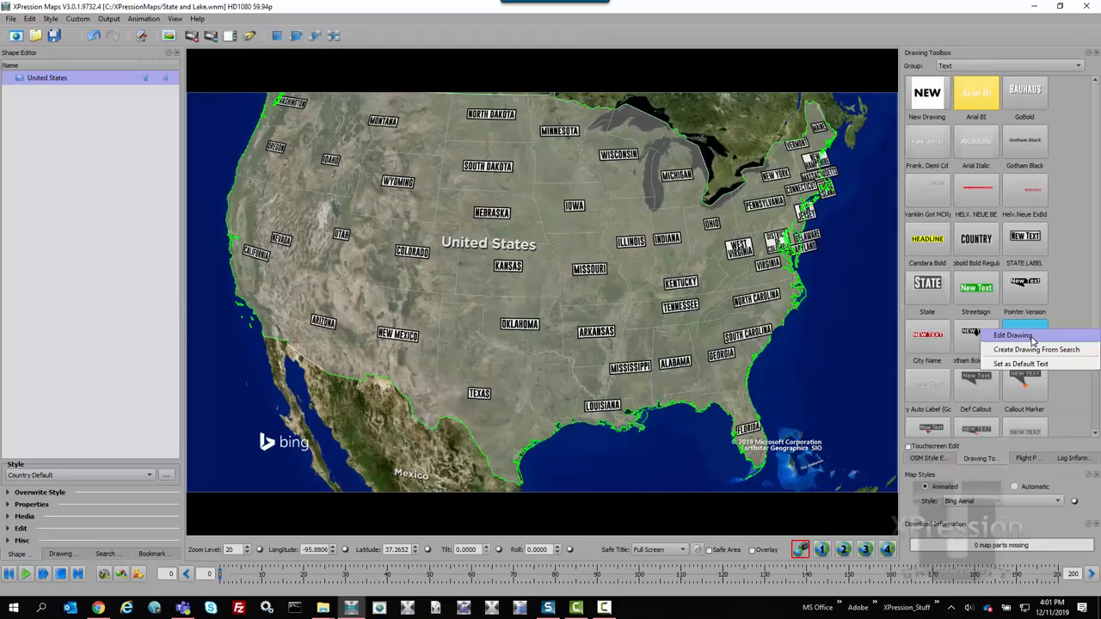
click(1031, 336)
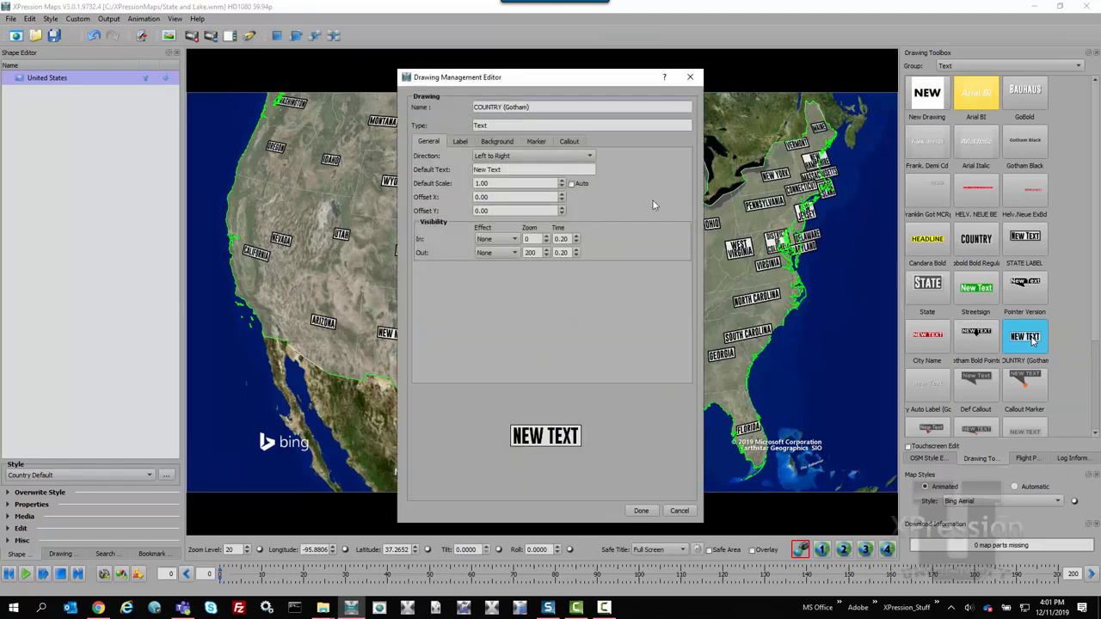
click(454, 144)
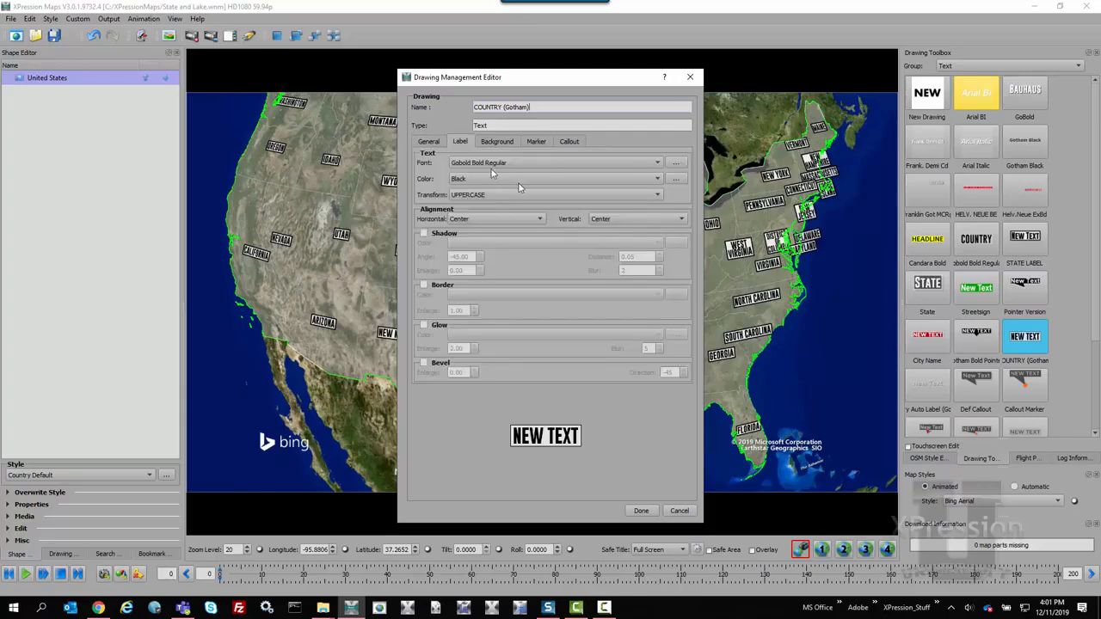
click(558, 164)
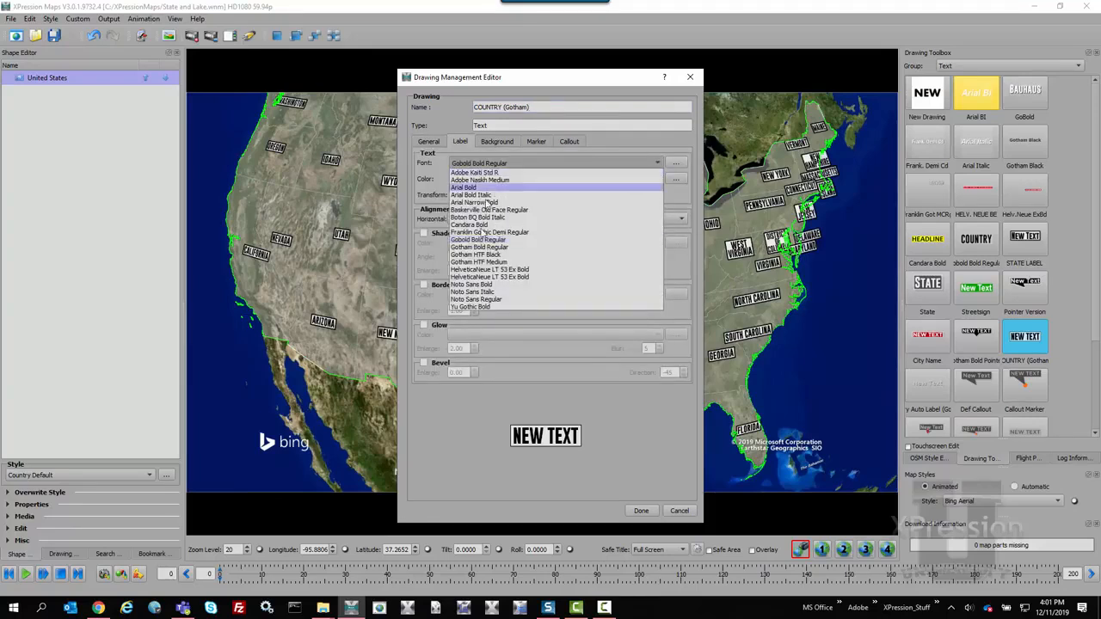
click(496, 277)
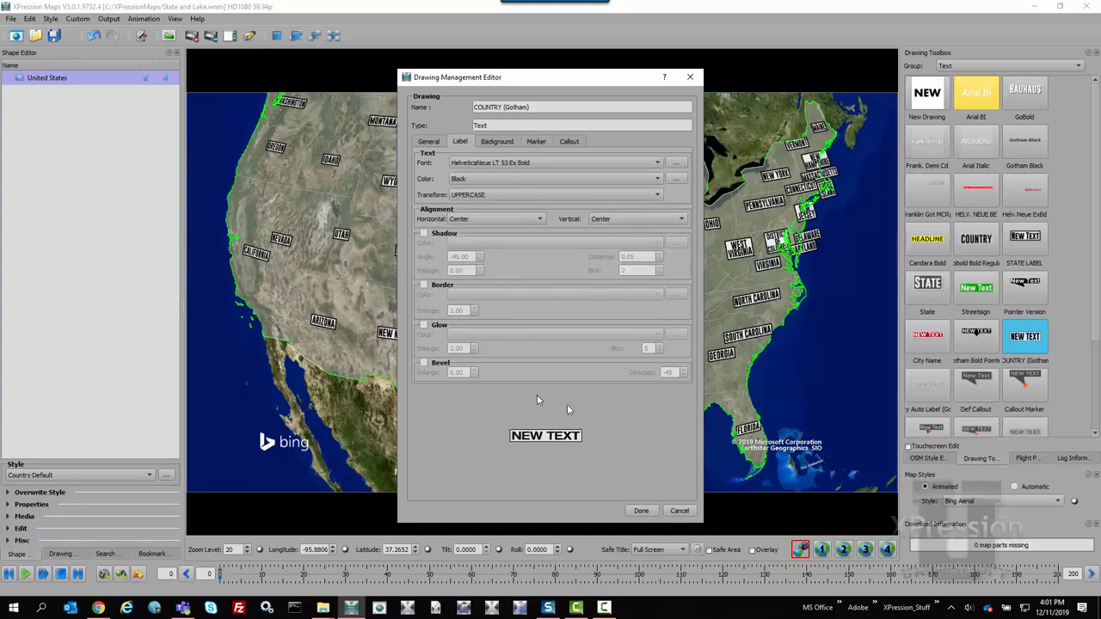
click(641, 511)
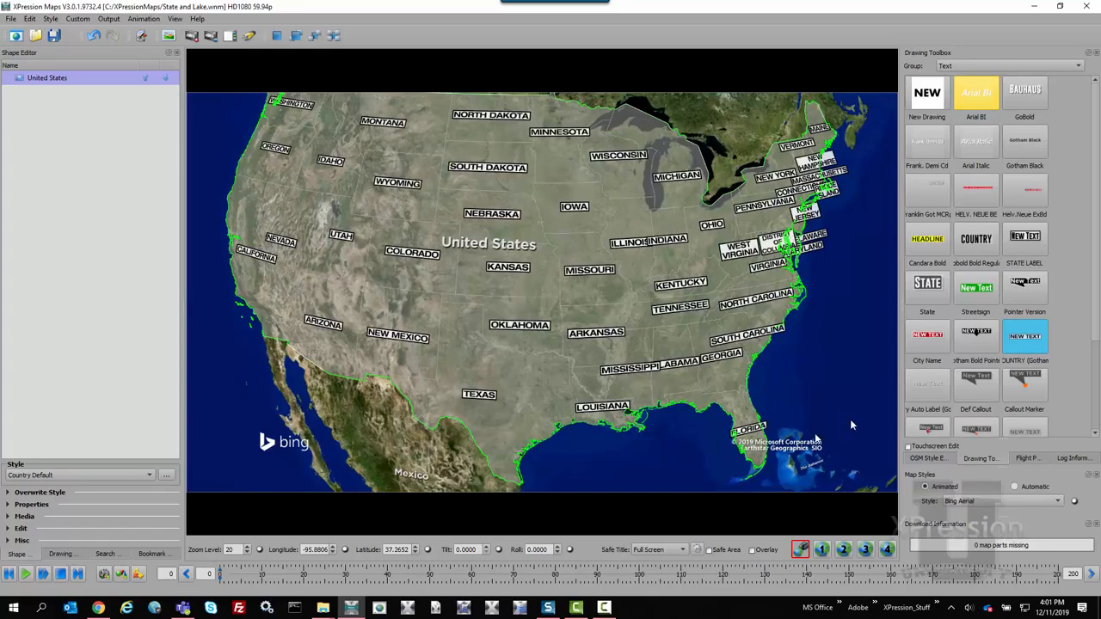
Reopen the COUNTRY (Gotham) text drawing for editing and display the list of fonts available for its label.
right_click(1012, 346)
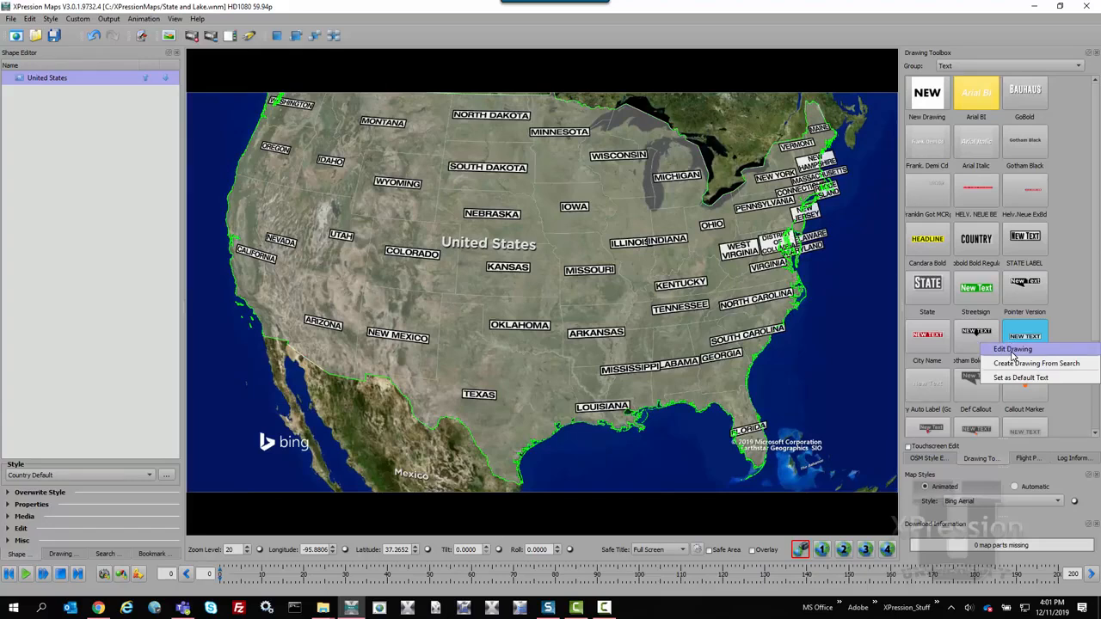
click(1012, 349)
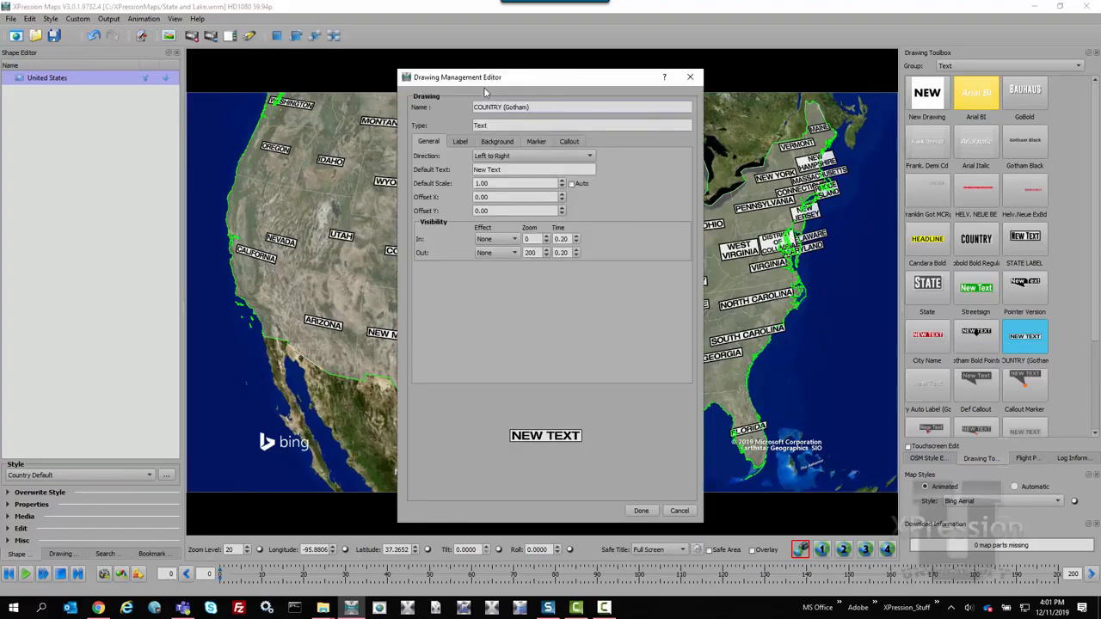
click(465, 142)
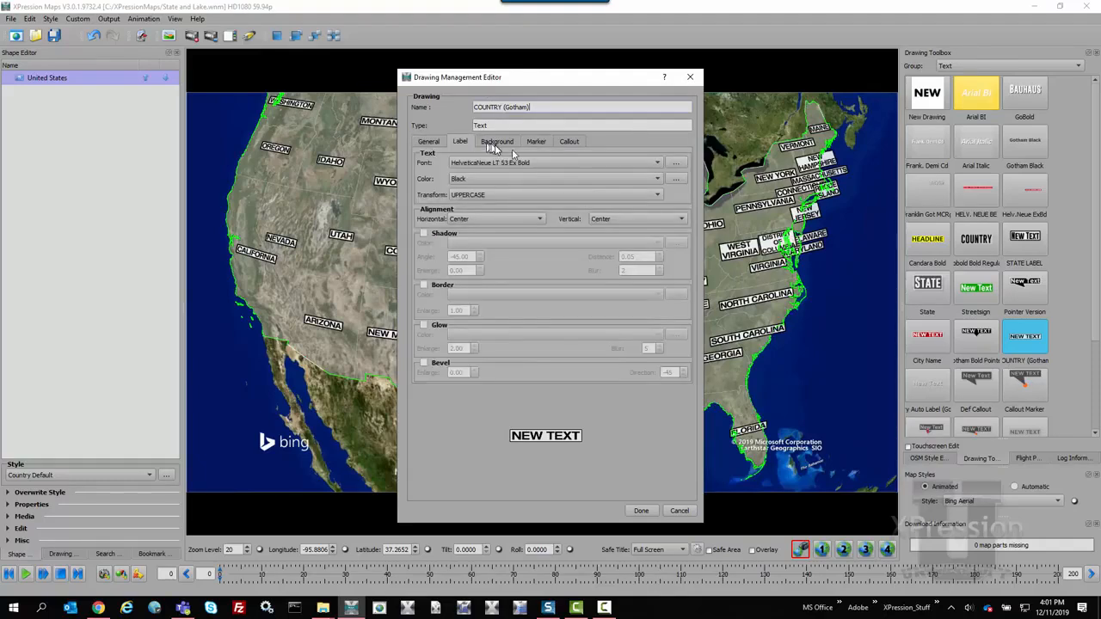
click(673, 165)
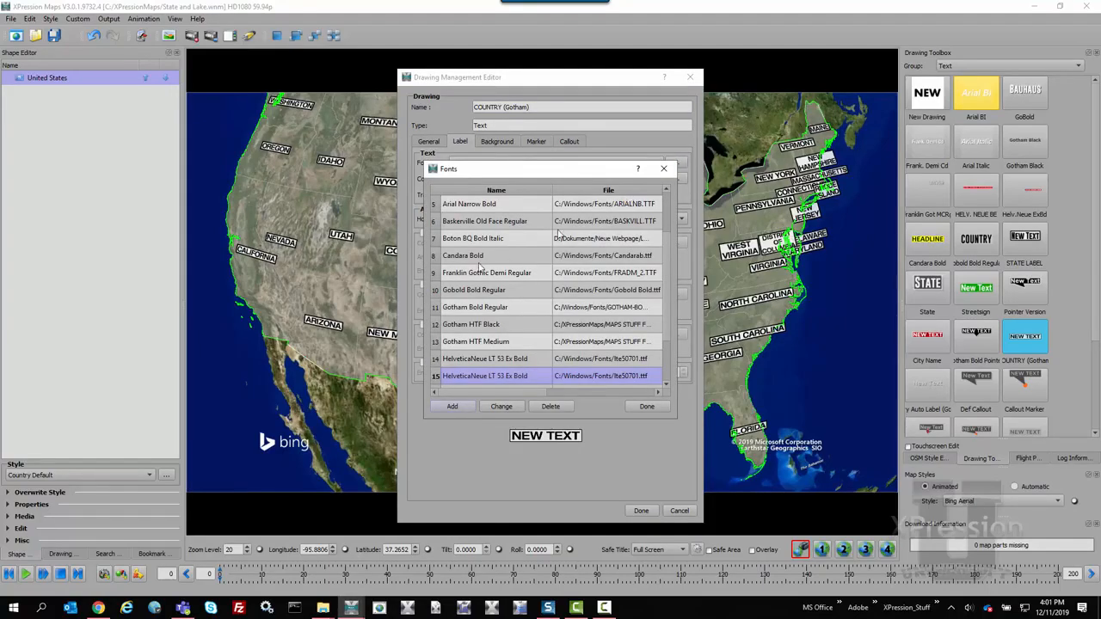
Add Adobe Caslon Pro Italic from the font file C:/Windows/Fonts/ACaslonPro-Italic_6.otf and apply it to the COUNTRY (Gotham) drawing's label.
click(453, 408)
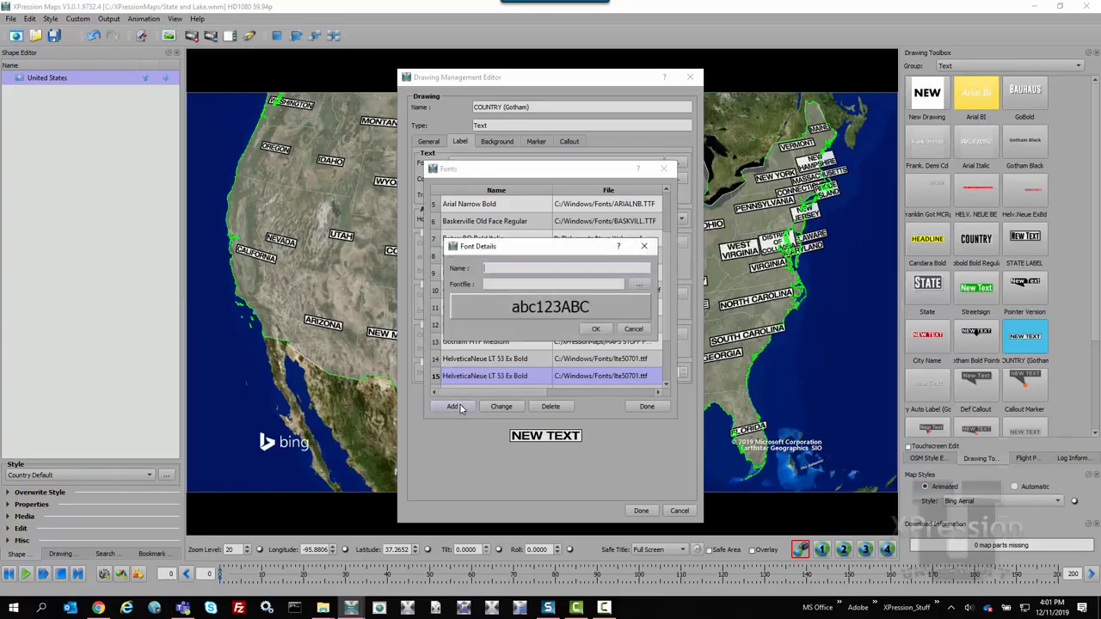
click(641, 289)
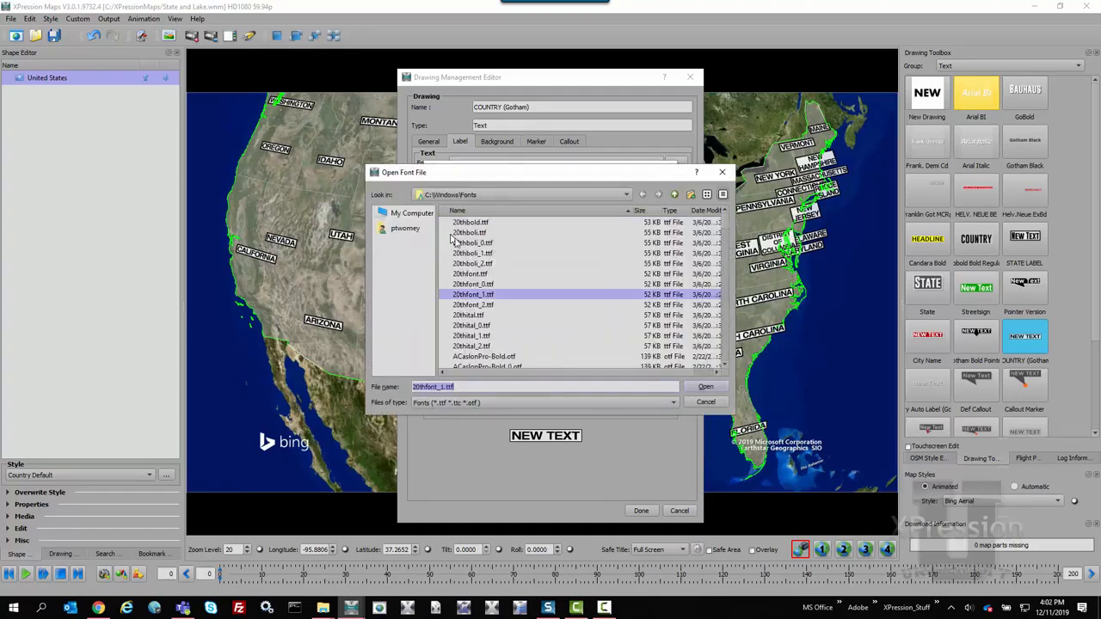
scroll(496, 282, down, 1)
scroll(496, 282, down, 8)
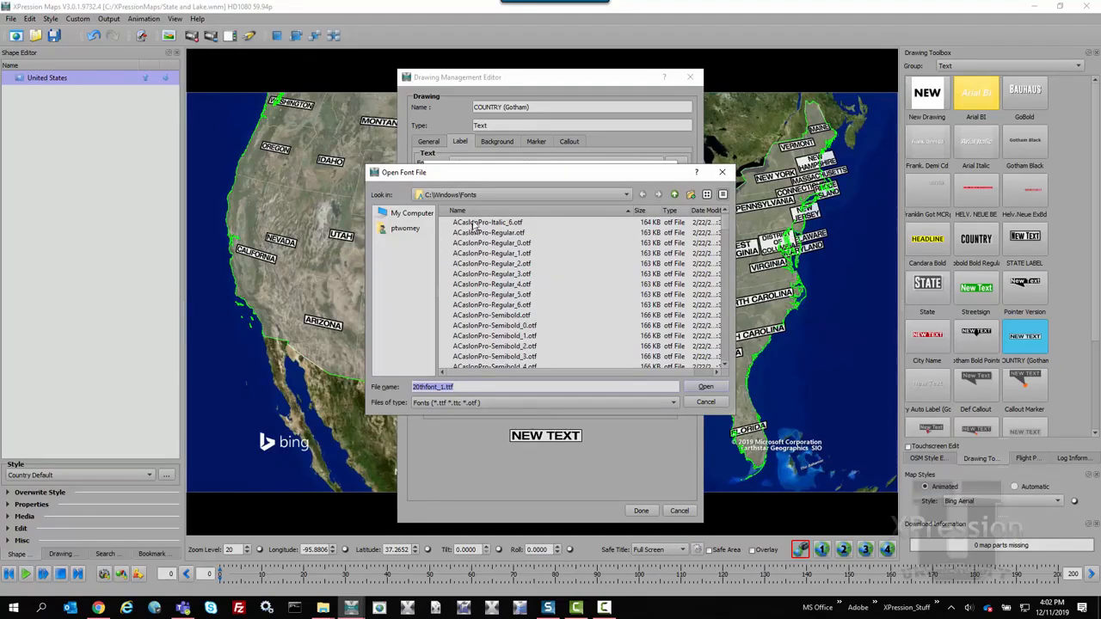
click(475, 225)
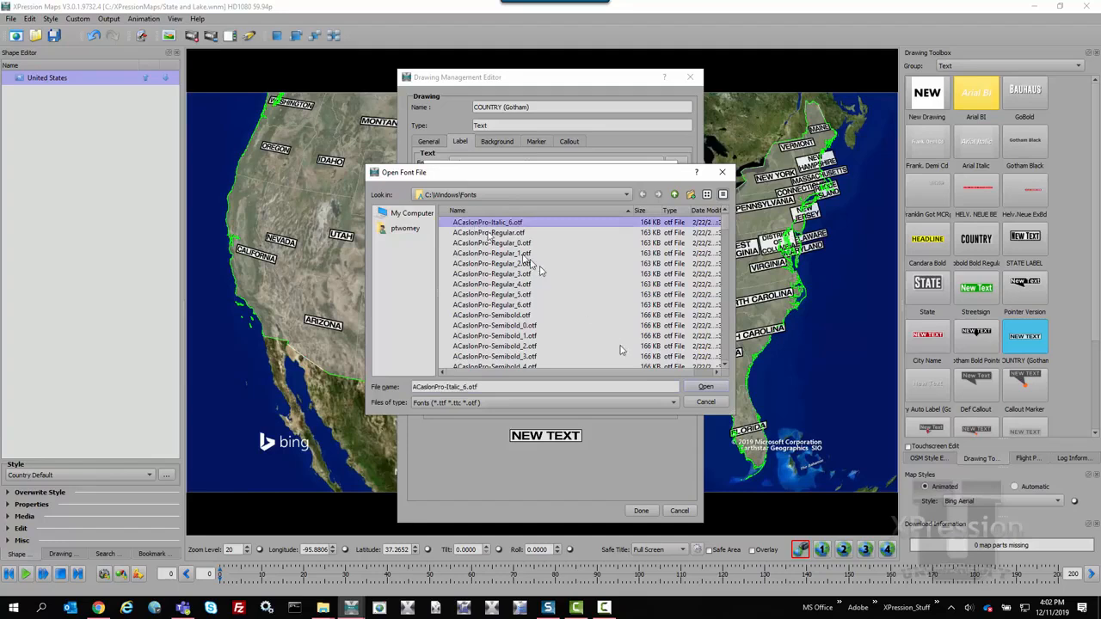
click(705, 387)
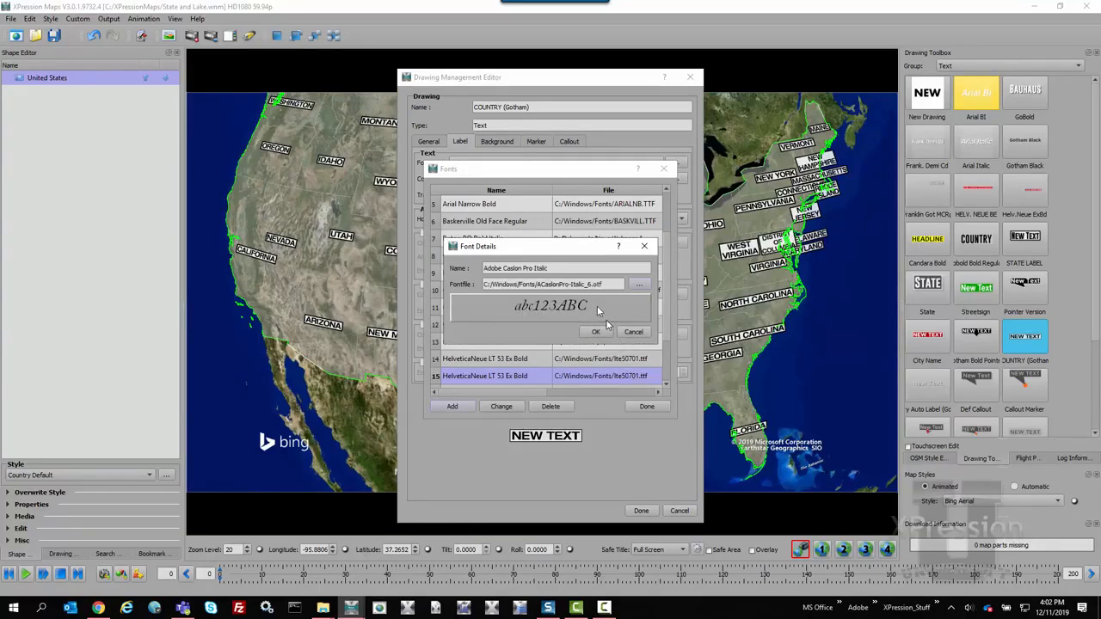
click(593, 331)
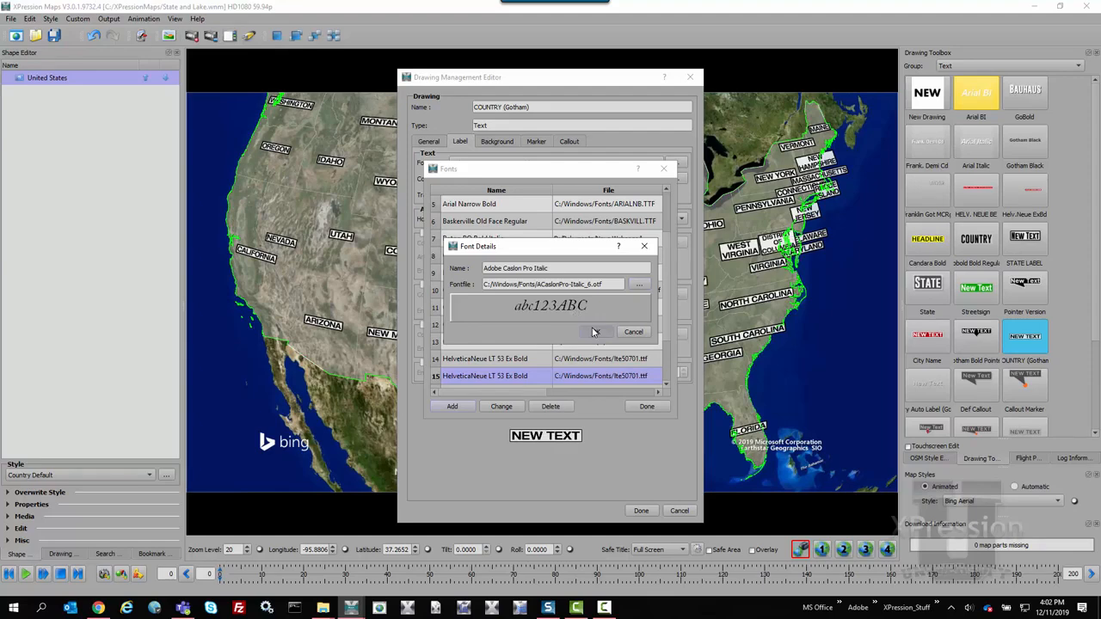
click(646, 407)
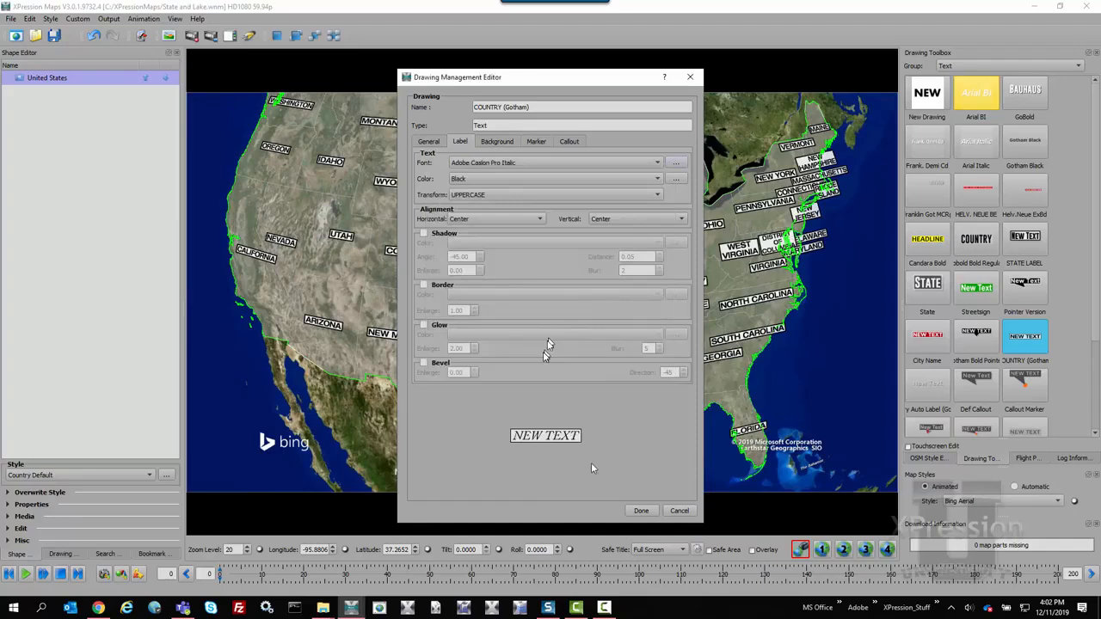
click(641, 510)
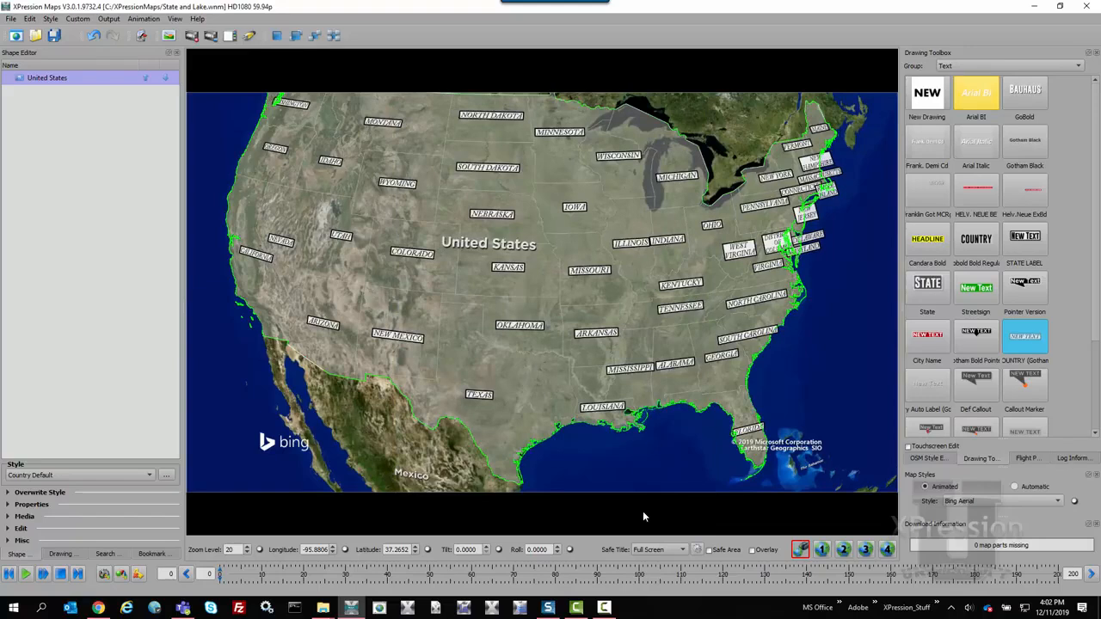